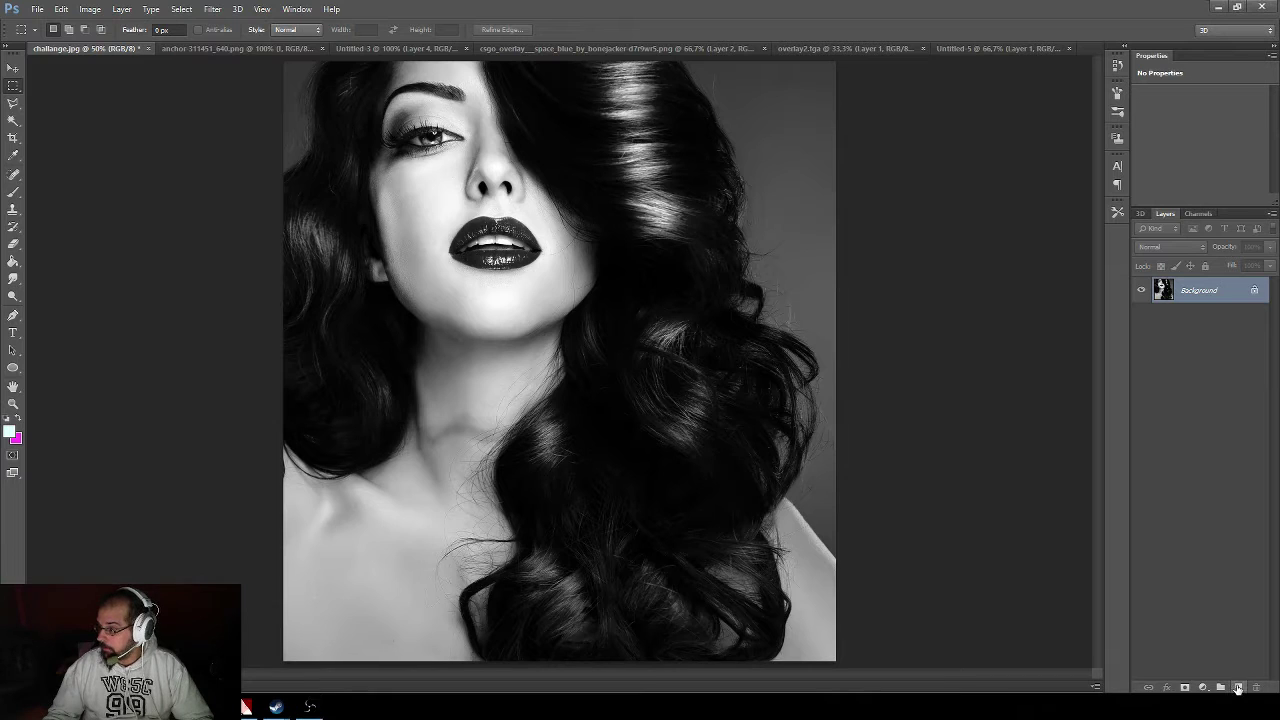
- Add a new empty layer above the background and set the foreground color to light peach ffe9d7
left_click(1238, 688)
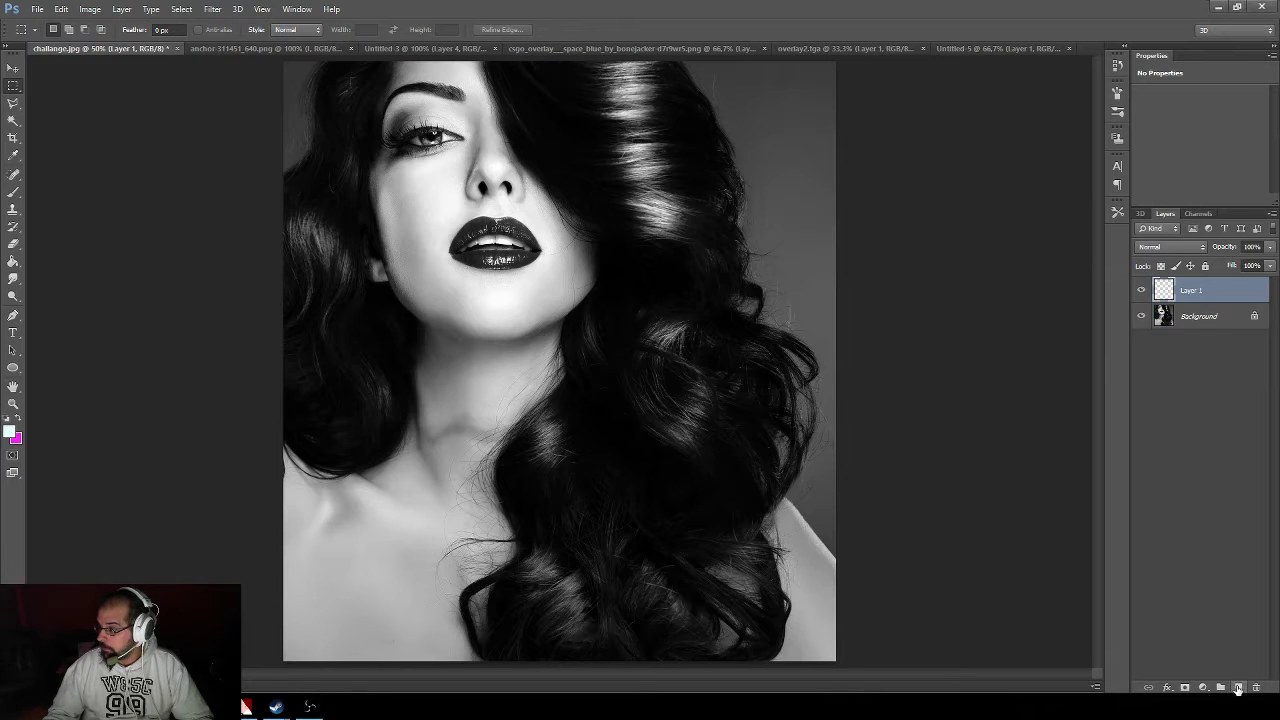
left_click(11, 433)
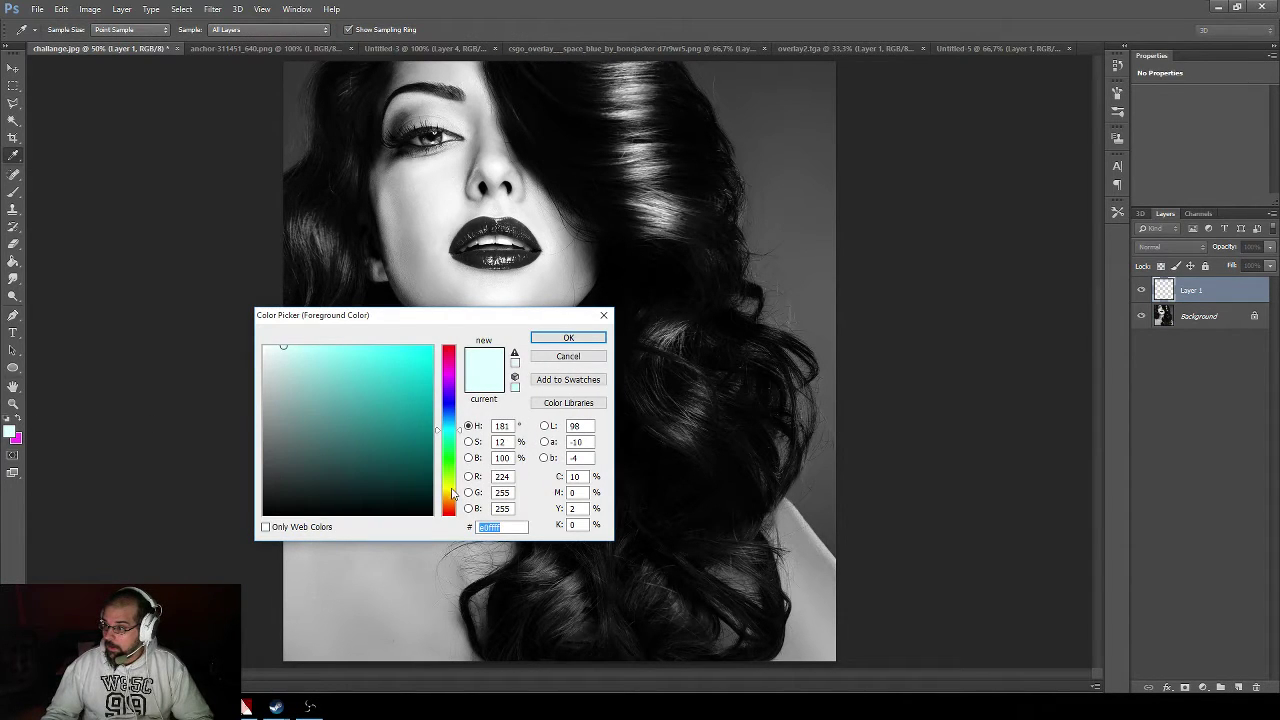
left_click(450, 497)
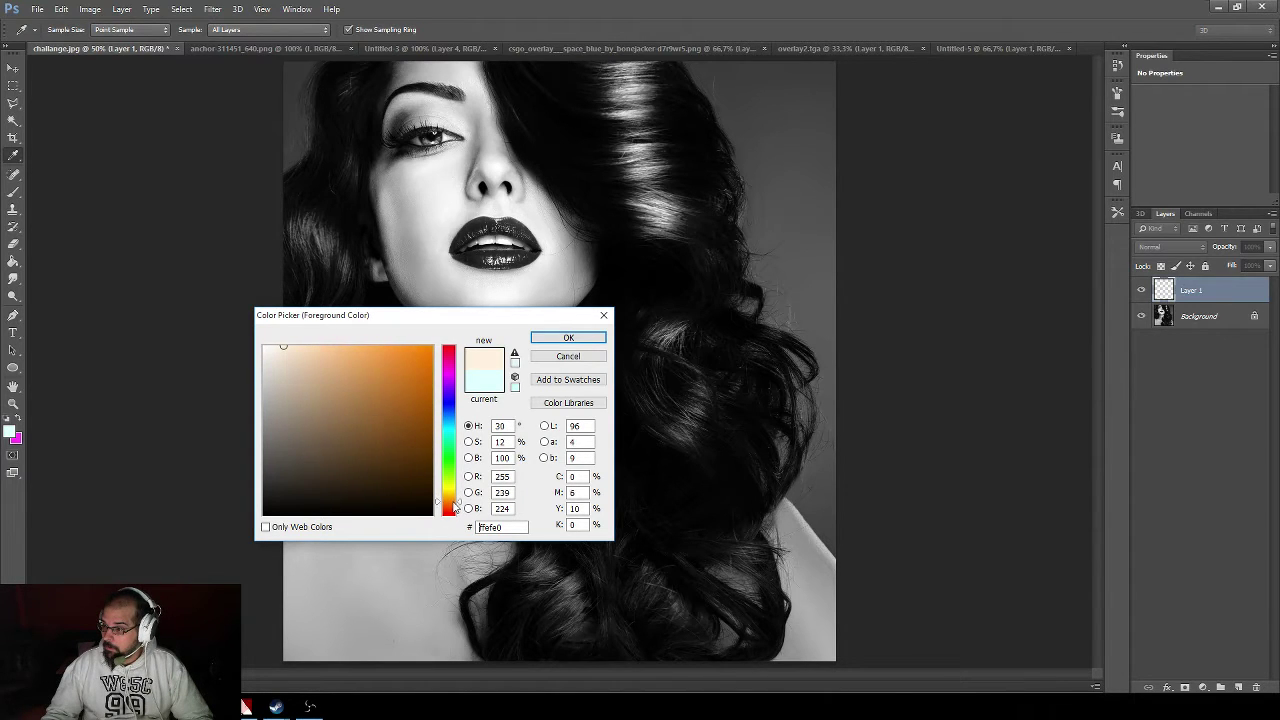
left_click_drag(456, 508, 455, 507)
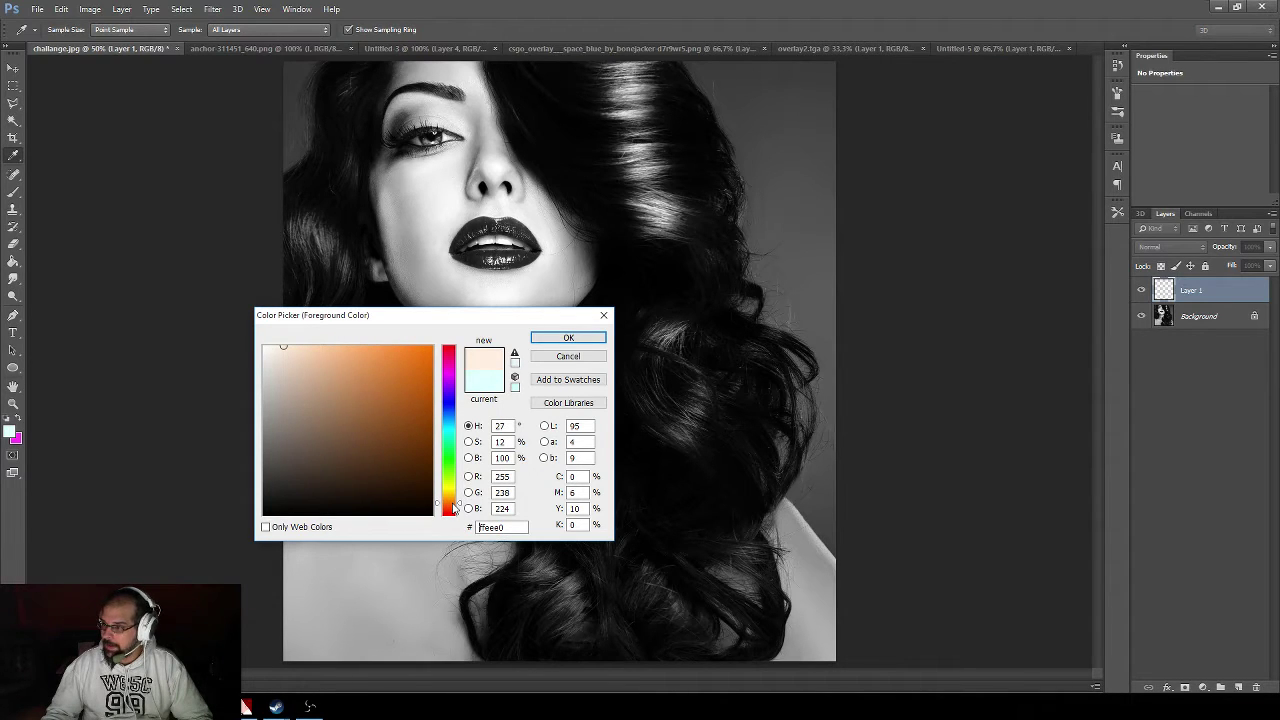
left_click_drag(296, 356, 289, 344)
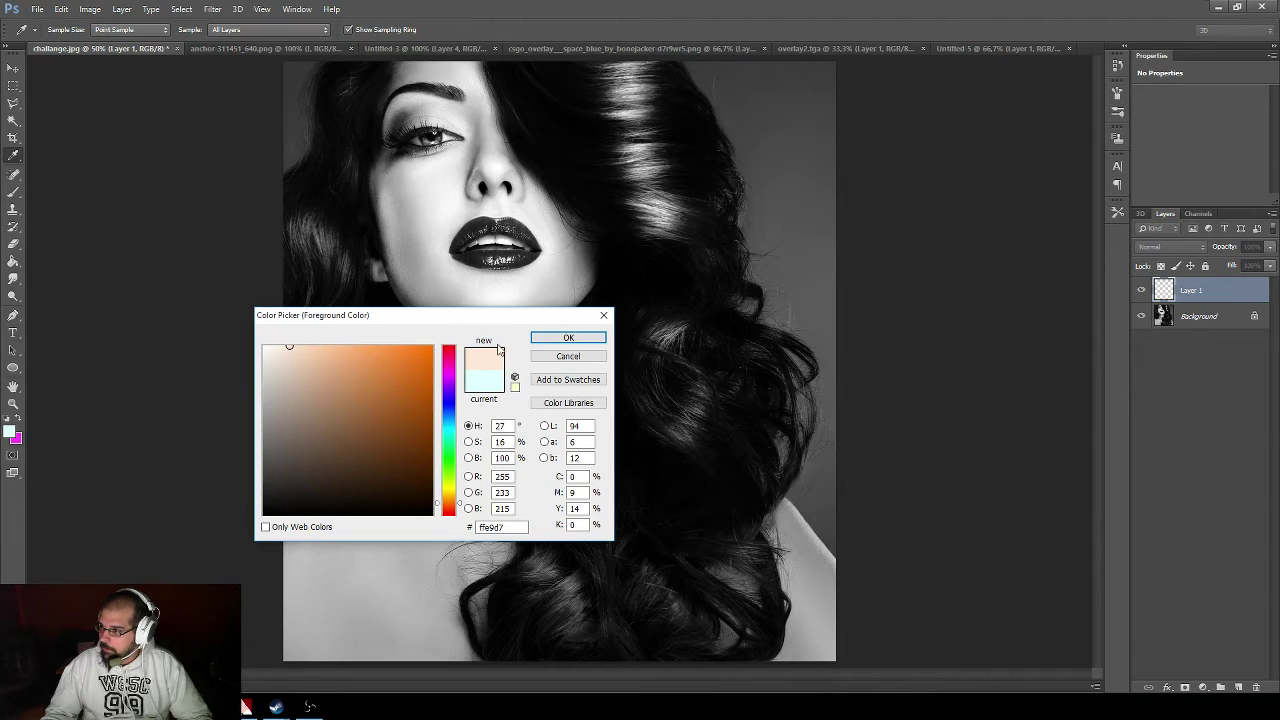
left_click(564, 339)
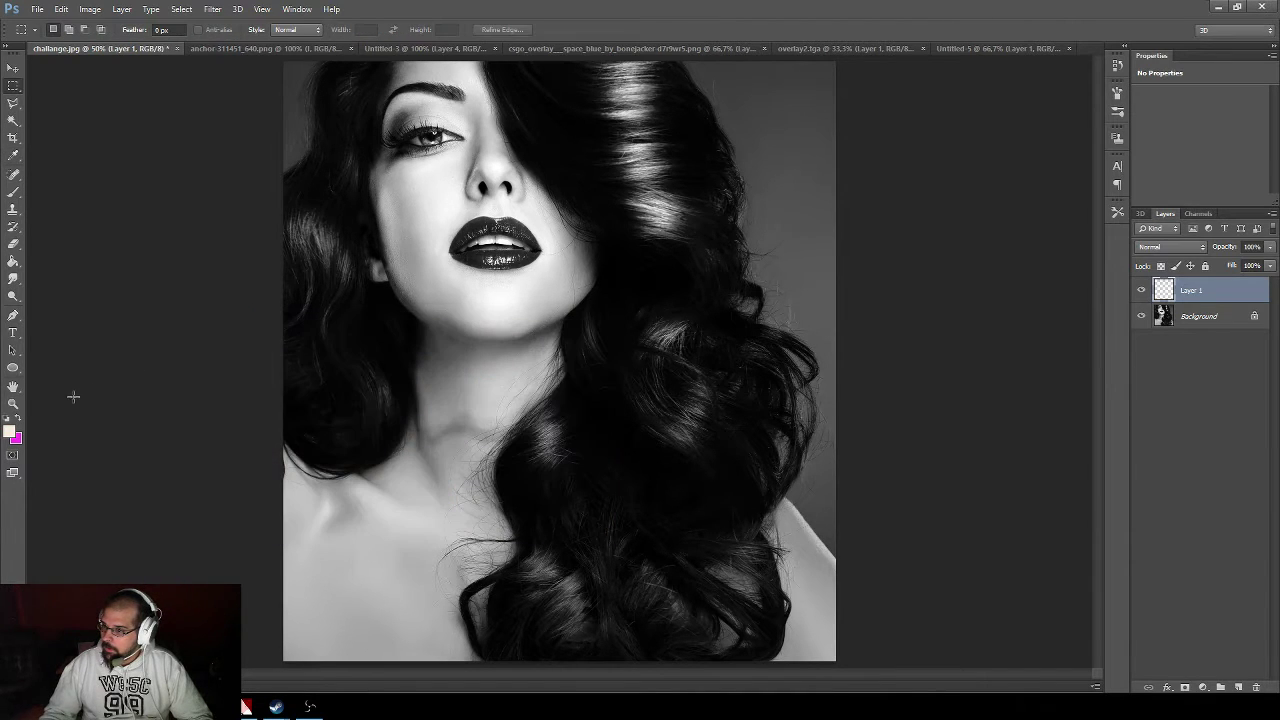
- Paint the cheek below the visible eye using a 45 px brush with 11% hardness
left_click(13, 403)
left_click(463, 222)
left_click_drag(423, 209, 445, 399)
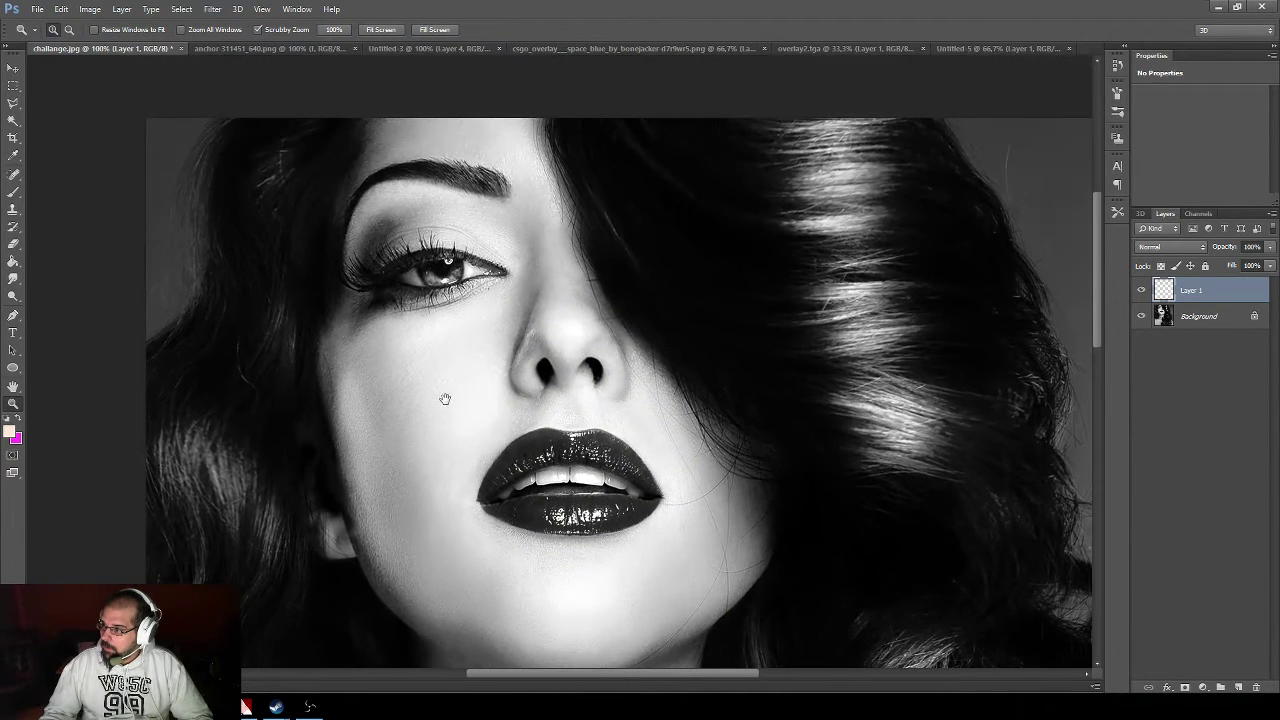
left_click(13, 191)
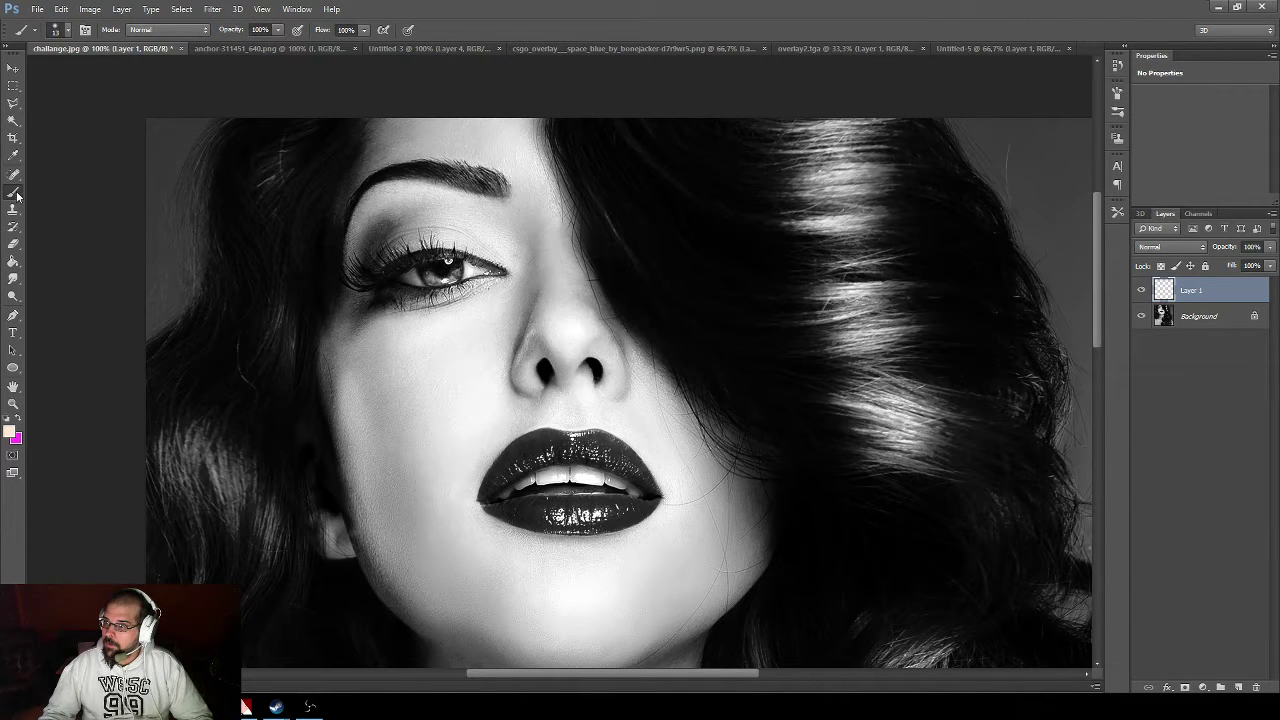
left_click(58, 30)
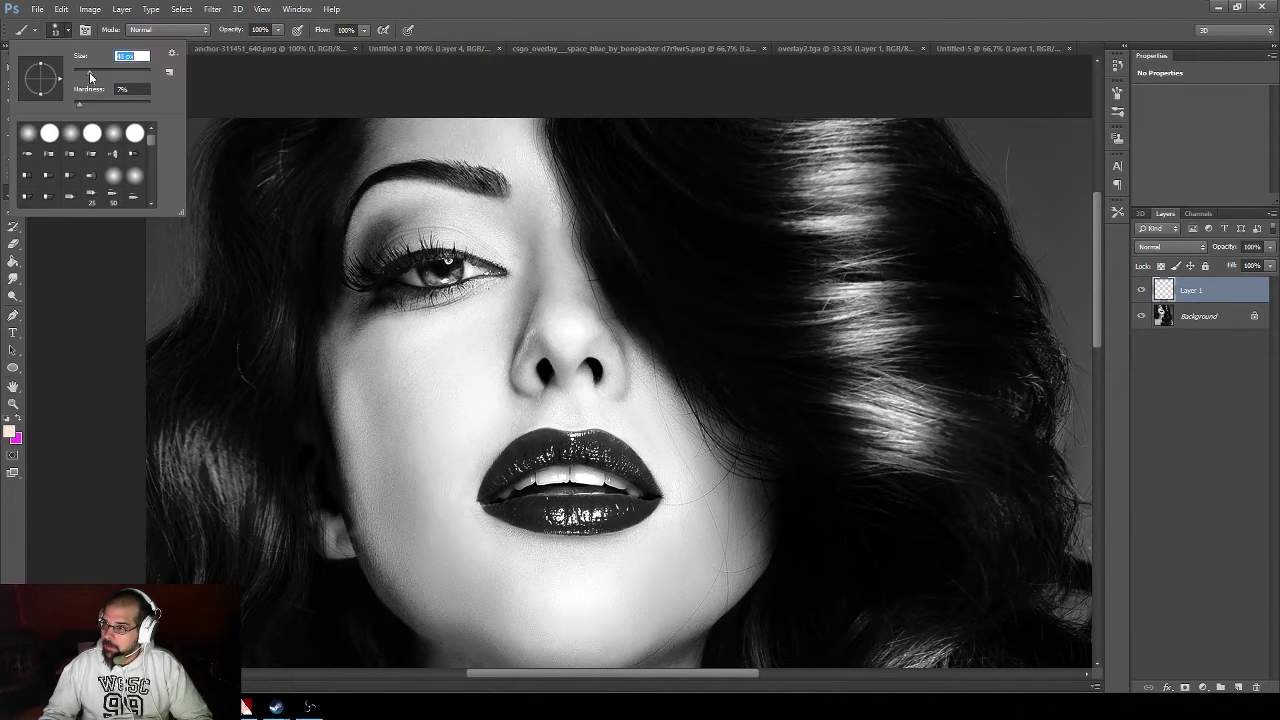
mouse_move(77, 103)
left_mouse_down()
mouse_move(89, 108)
mouse_move(78, 105)
left_mouse_up()
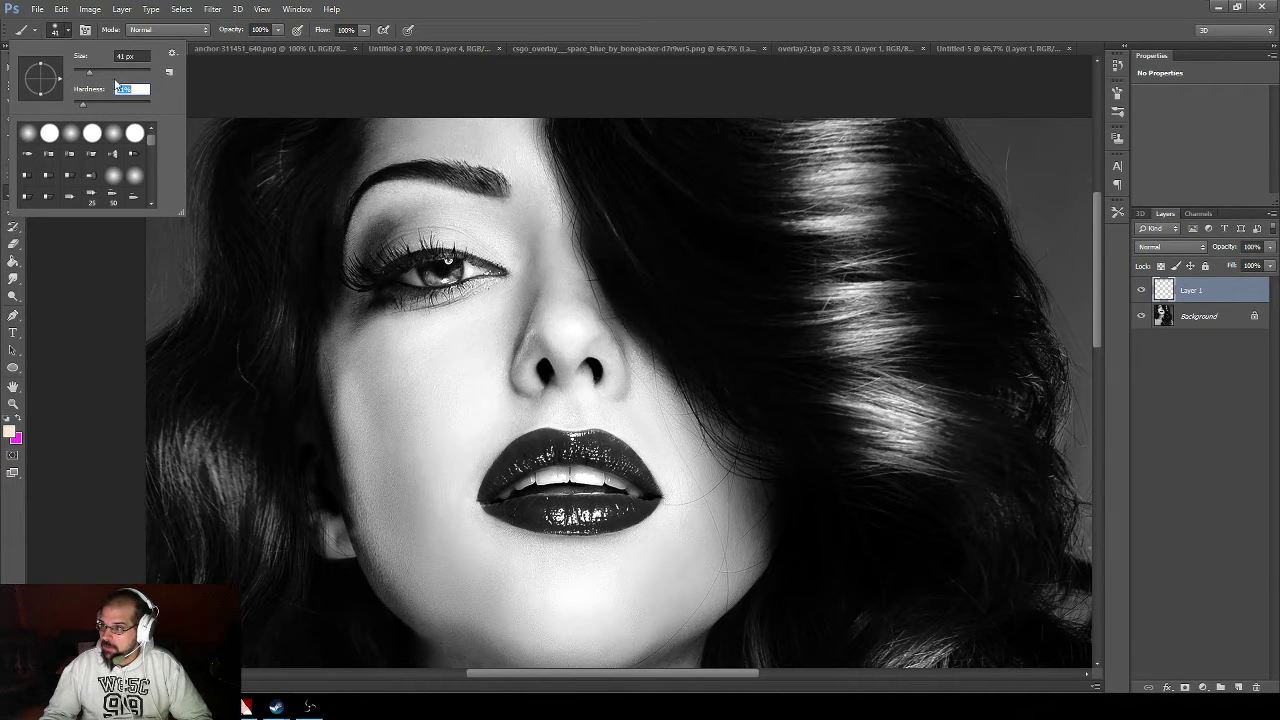
left_click(91, 75)
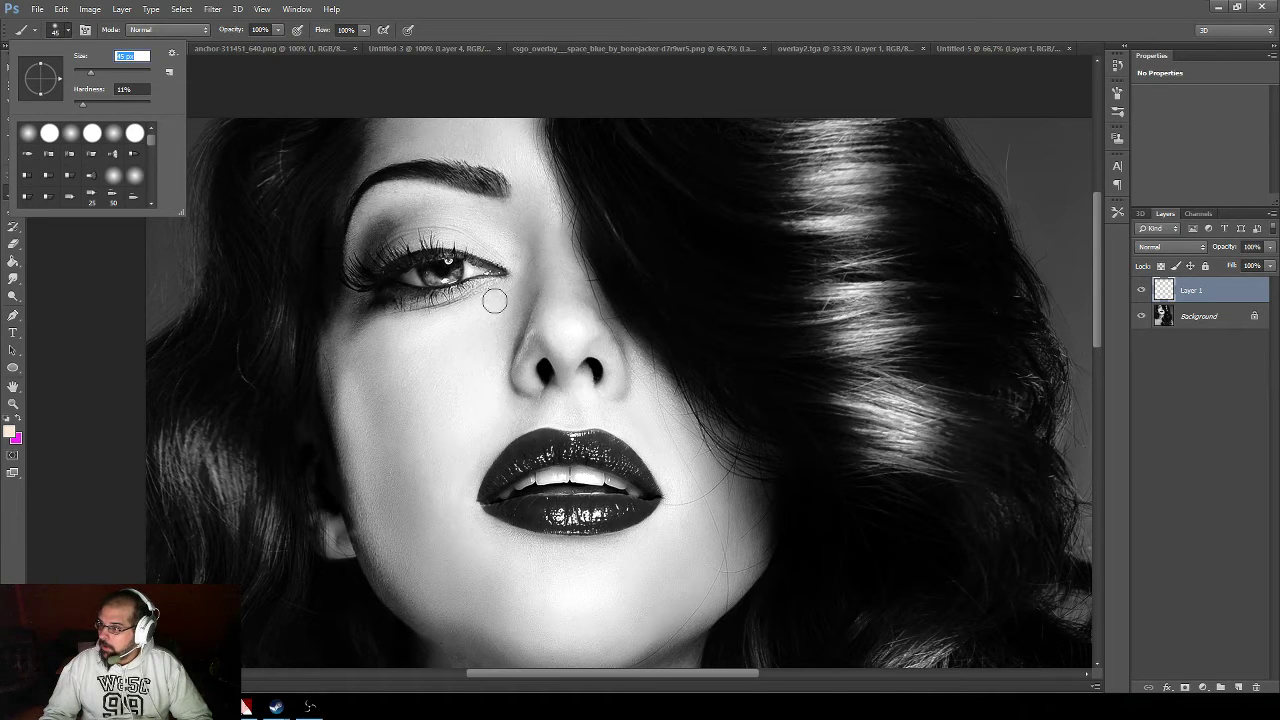
mouse_move(505, 289)
left_mouse_down()
mouse_move(381, 313)
mouse_move(466, 294)
mouse_move(491, 303)
mouse_move(434, 349)
mouse_move(429, 398)
mouse_move(449, 451)
mouse_move(500, 371)
mouse_move(517, 280)
mouse_move(464, 364)
mouse_move(386, 371)
mouse_move(355, 318)
mouse_move(380, 329)
left_mouse_up()
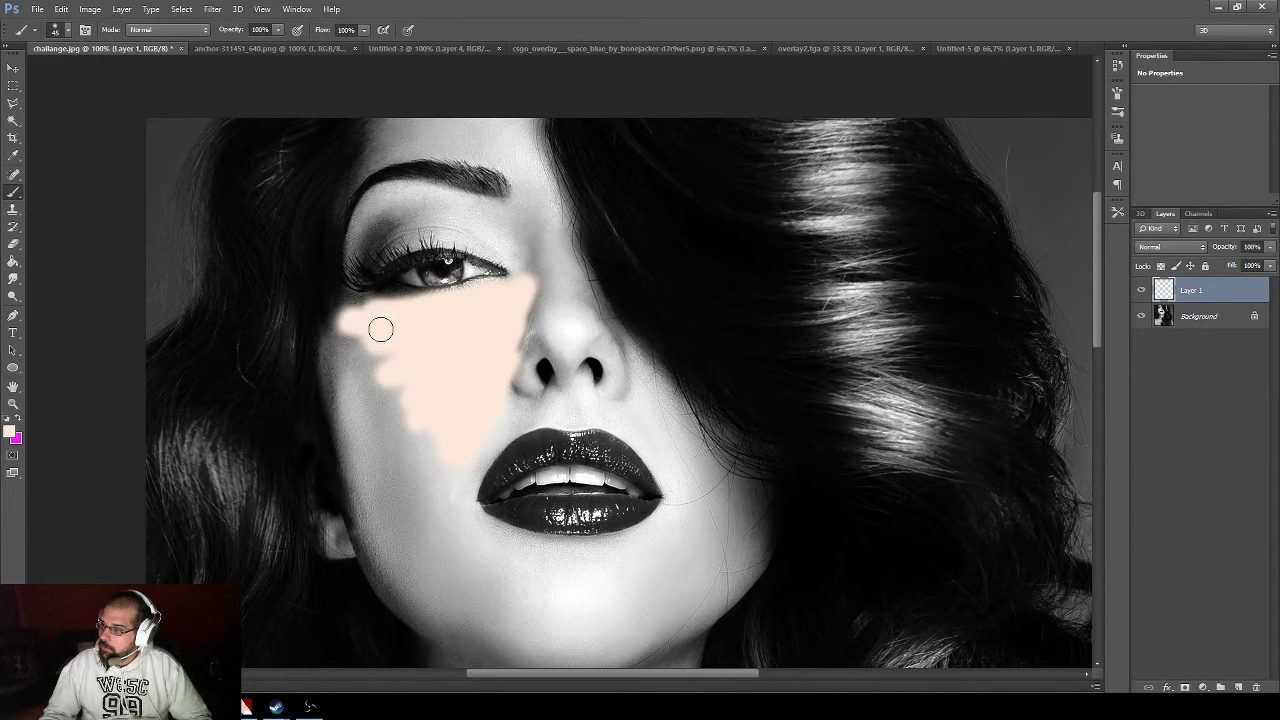
- Enlarge the brush to 75 px and paint over the rest of the cheek, jaw, nose and middle of the forehead
left_click(56, 31)
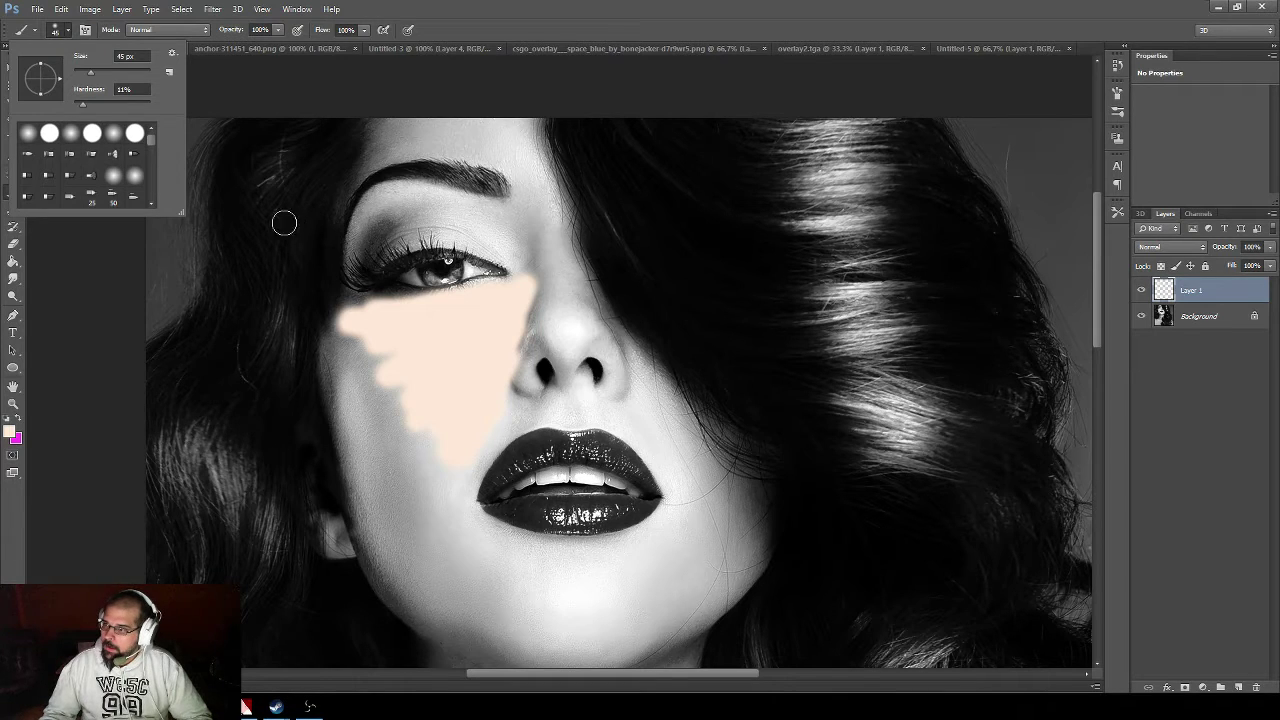
left_click_drag(100, 72, 108, 72)
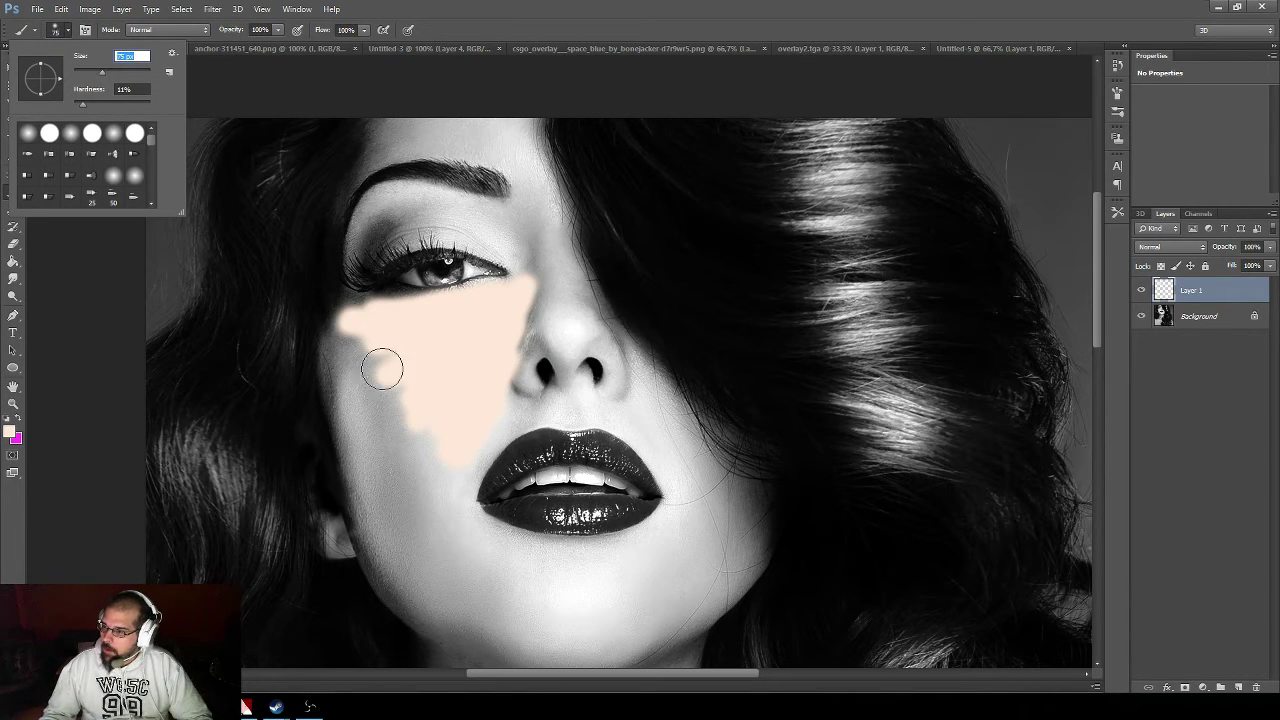
type("75")
key("Return")
mouse_move(345, 369)
left_mouse_down()
mouse_move(370, 469)
mouse_move(370, 383)
mouse_move(388, 448)
mouse_move(397, 390)
mouse_move(363, 387)
mouse_move(369, 443)
mouse_move(349, 383)
mouse_move(368, 523)
mouse_move(401, 580)
mouse_move(450, 605)
mouse_move(392, 442)
mouse_move(455, 567)
mouse_move(434, 453)
mouse_move(448, 433)
mouse_move(460, 561)
mouse_move(431, 579)
mouse_move(477, 621)
mouse_move(555, 641)
mouse_move(459, 607)
mouse_move(371, 491)
mouse_move(410, 586)
mouse_move(465, 622)
mouse_move(439, 599)
mouse_move(551, 625)
mouse_move(580, 610)
mouse_move(537, 562)
mouse_move(462, 525)
mouse_move(535, 559)
mouse_move(454, 511)
mouse_move(482, 434)
mouse_move(530, 389)
mouse_move(543, 312)
mouse_move(558, 418)
mouse_move(565, 405)
mouse_move(527, 416)
mouse_move(579, 415)
mouse_move(555, 295)
mouse_move(546, 363)
mouse_move(544, 300)
mouse_move(532, 312)
mouse_move(539, 264)
mouse_move(551, 279)
mouse_move(545, 234)
mouse_move(507, 129)
mouse_move(550, 240)
left_mouse_up()
- Reduce the brush to 40 px and paint the eyelid and the forehead skin around the eyebrow
left_click(57, 30)
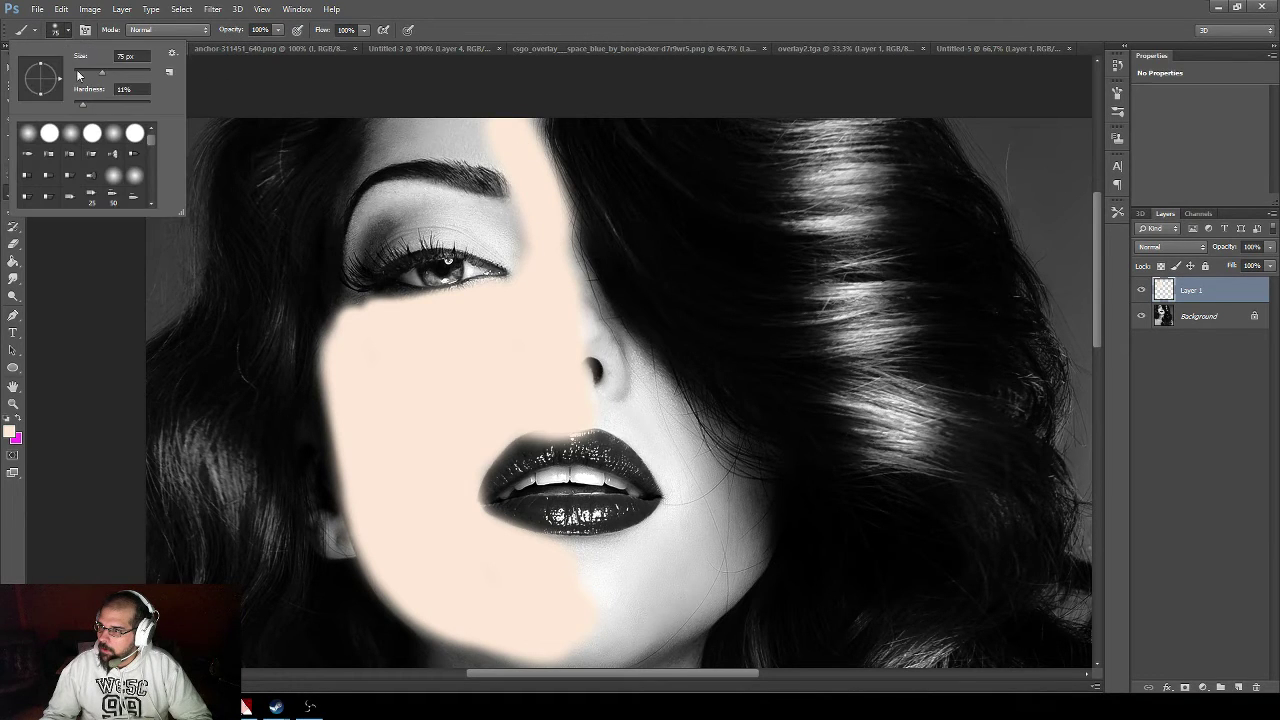
left_click(514, 257)
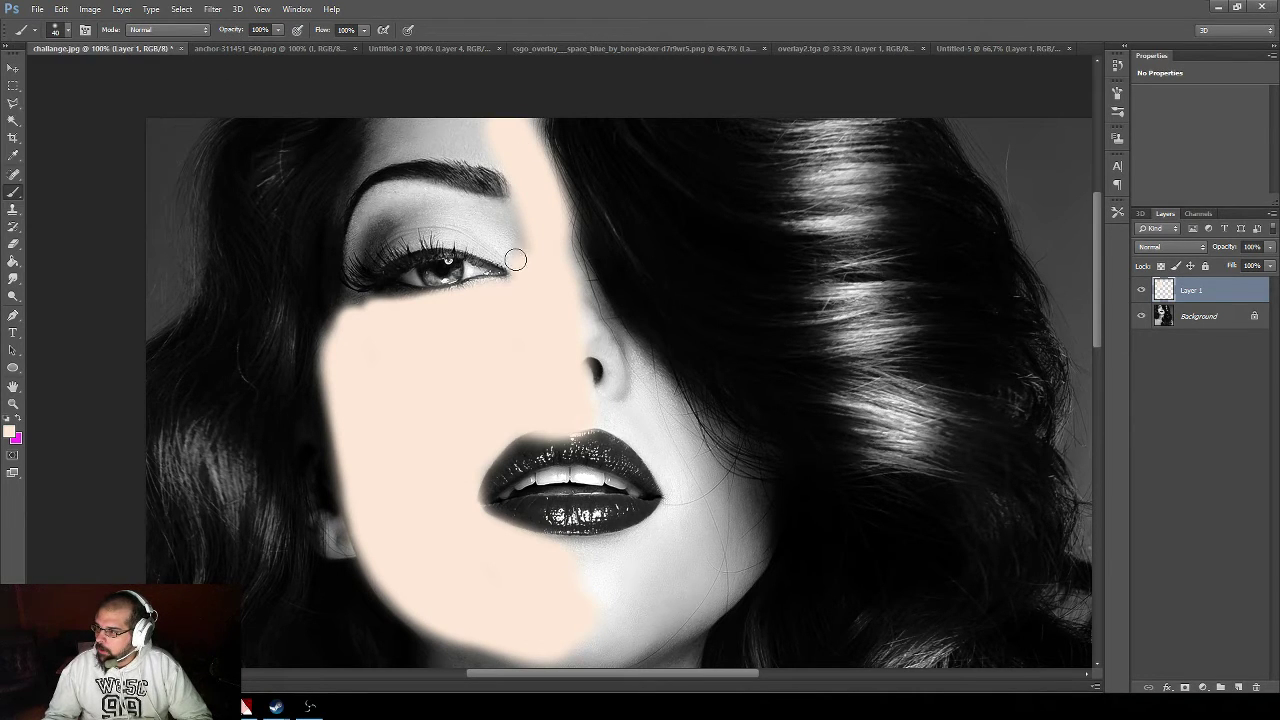
mouse_move(424, 233)
left_mouse_down()
mouse_move(357, 269)
mouse_move(381, 193)
mouse_move(407, 187)
mouse_move(519, 223)
mouse_move(457, 206)
mouse_move(508, 217)
mouse_move(518, 204)
mouse_move(530, 246)
mouse_move(410, 213)
mouse_move(369, 238)
mouse_move(429, 215)
mouse_move(445, 224)
mouse_move(391, 217)
mouse_move(368, 244)
mouse_move(494, 186)
mouse_move(514, 162)
mouse_move(433, 147)
mouse_move(371, 158)
mouse_move(379, 124)
mouse_move(493, 129)
mouse_move(480, 138)
mouse_move(506, 161)
mouse_move(440, 149)
mouse_move(512, 162)
mouse_move(518, 197)
mouse_move(514, 181)
mouse_move(390, 150)
left_mouse_up()
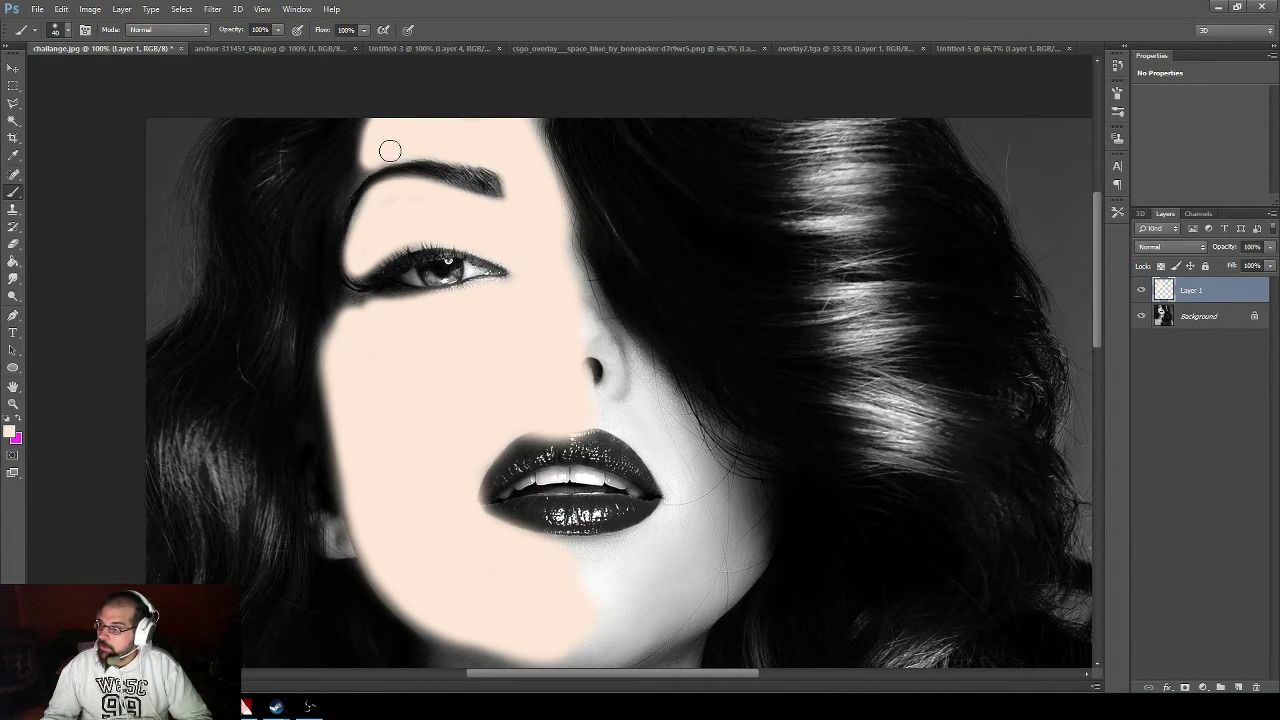
- Paint the narrow skin edges beside the eyebrow and at the temple below the eye's outer corner with a 17 px brush
left_click(61, 32)
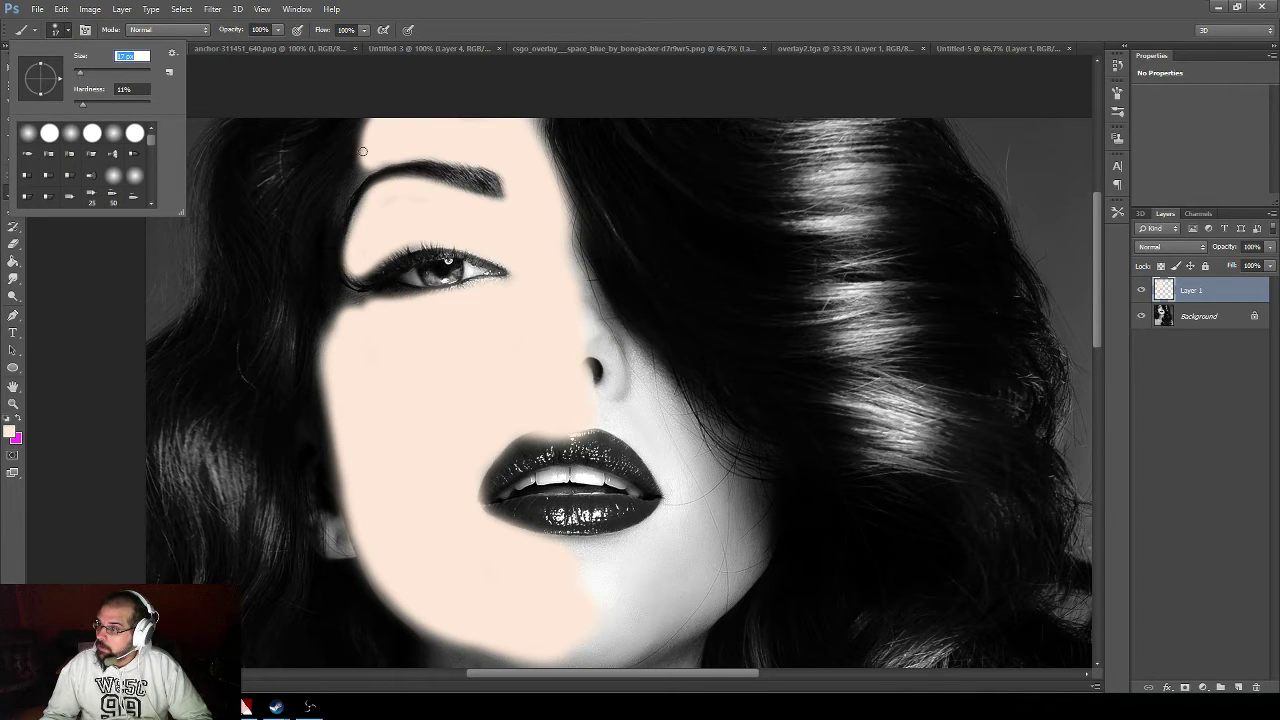
mouse_move(363, 151)
left_mouse_down()
mouse_move(345, 188)
mouse_move(371, 162)
mouse_move(364, 132)
mouse_move(366, 231)
mouse_move(349, 259)
left_mouse_up()
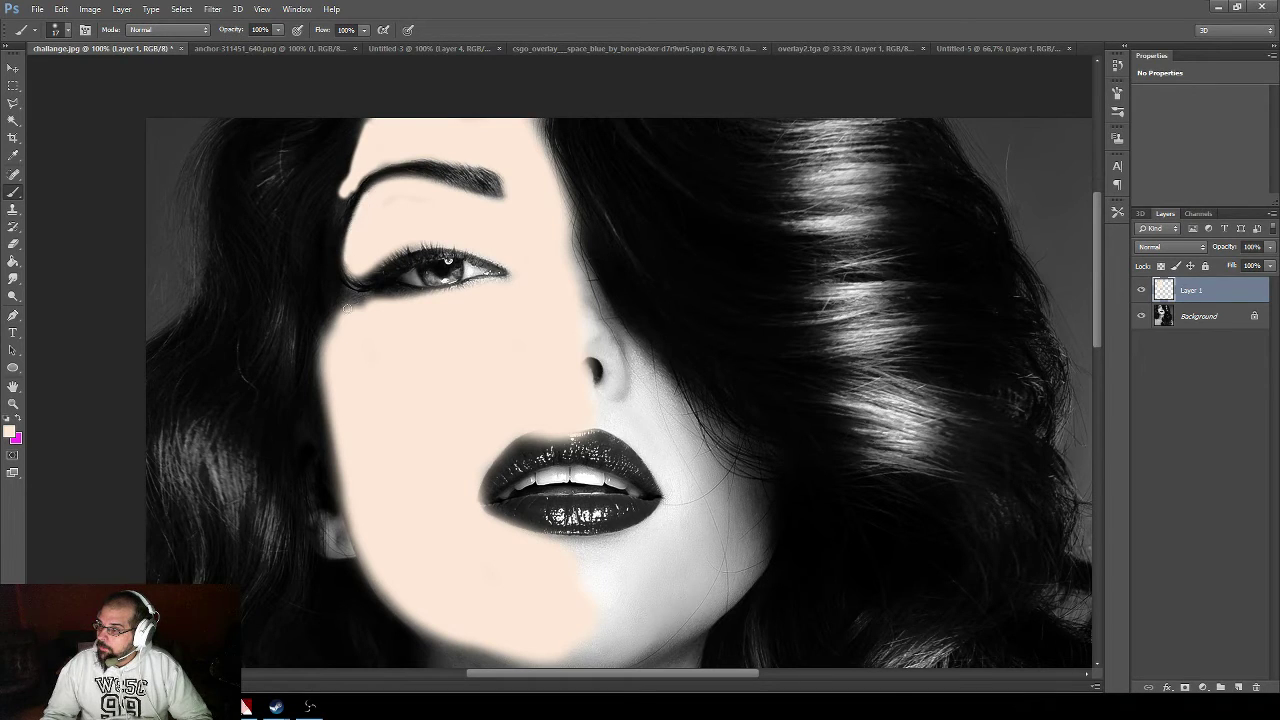
mouse_move(339, 308)
left_mouse_down()
mouse_move(326, 336)
mouse_move(341, 314)
left_mouse_up()
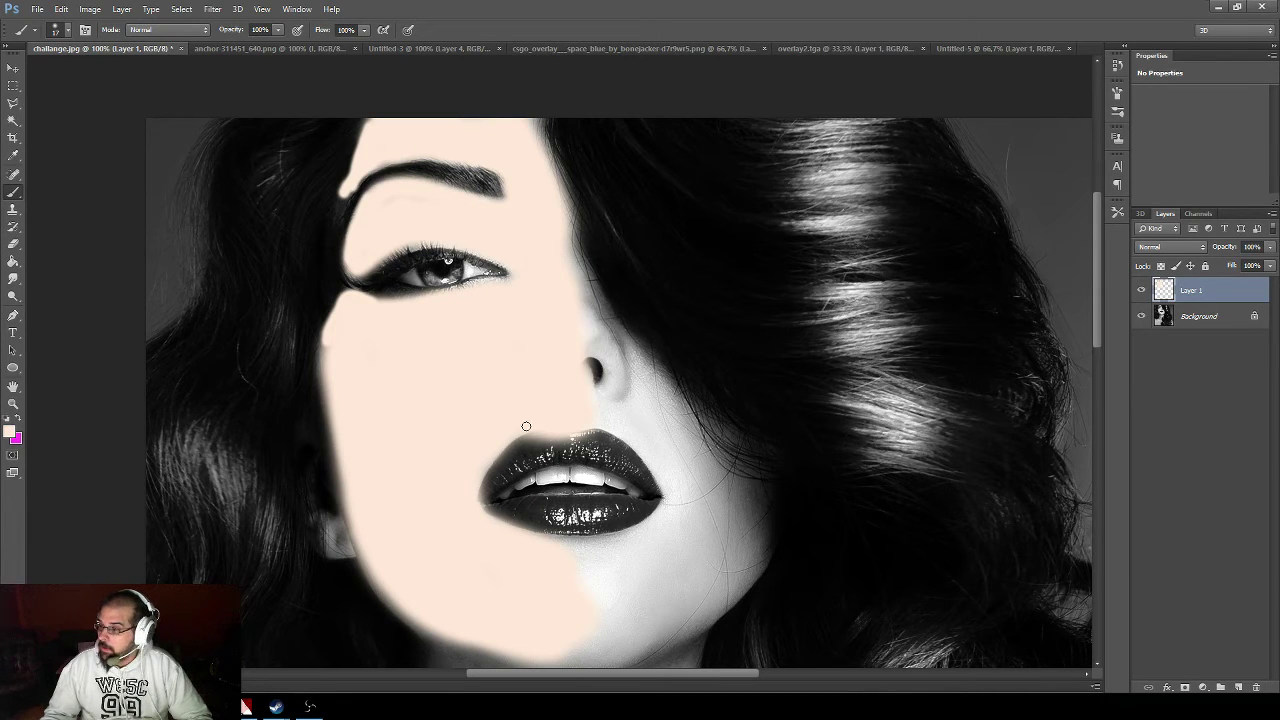
- With a 36 px brush, paint the left half of both lips, the jaw edge and the earlobe
left_click(57, 31)
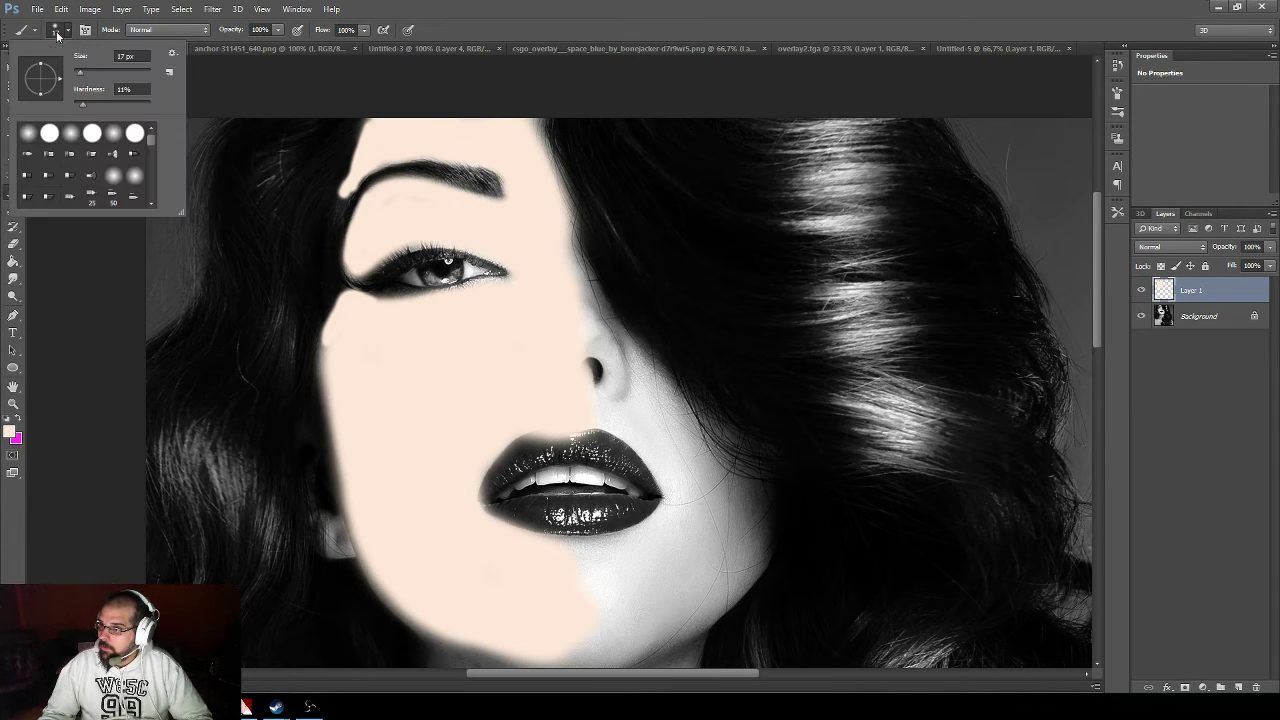
left_click_drag(84, 77, 89, 75)
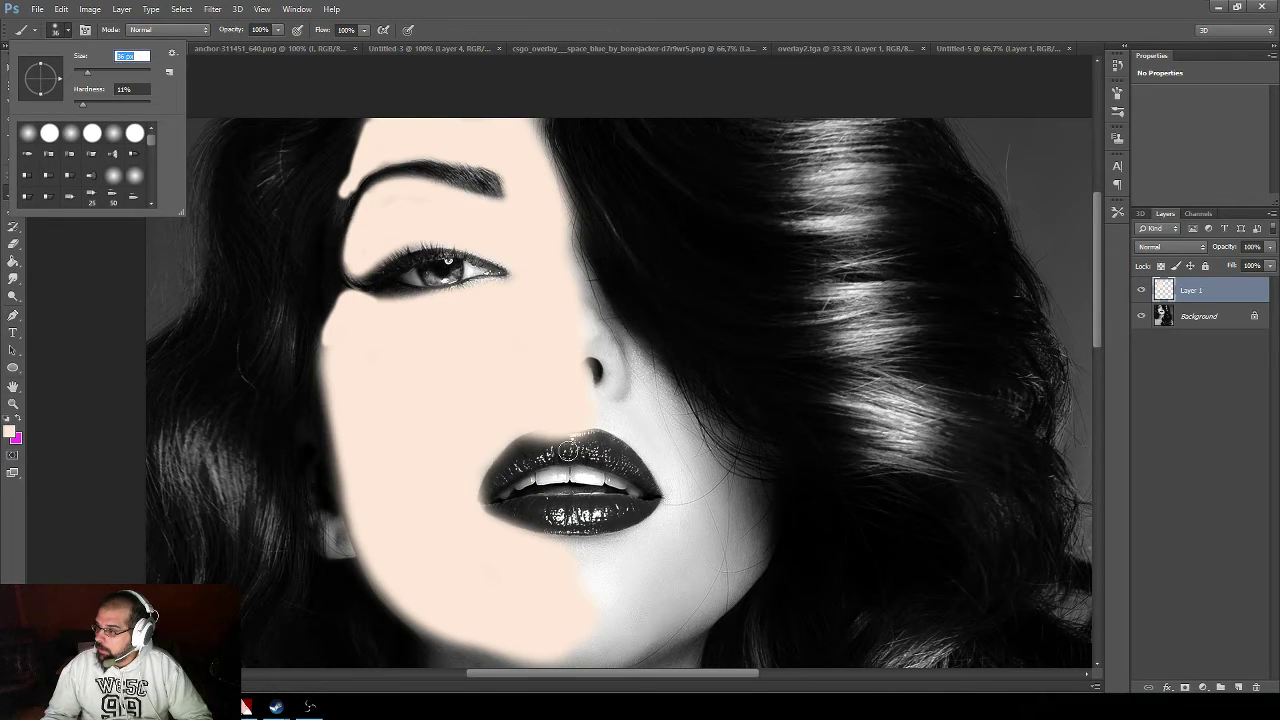
left_click(568, 450)
mouse_move(566, 448)
left_mouse_down()
mouse_move(534, 451)
mouse_move(572, 446)
mouse_move(527, 453)
mouse_move(540, 452)
mouse_move(475, 497)
mouse_move(514, 443)
left_mouse_up()
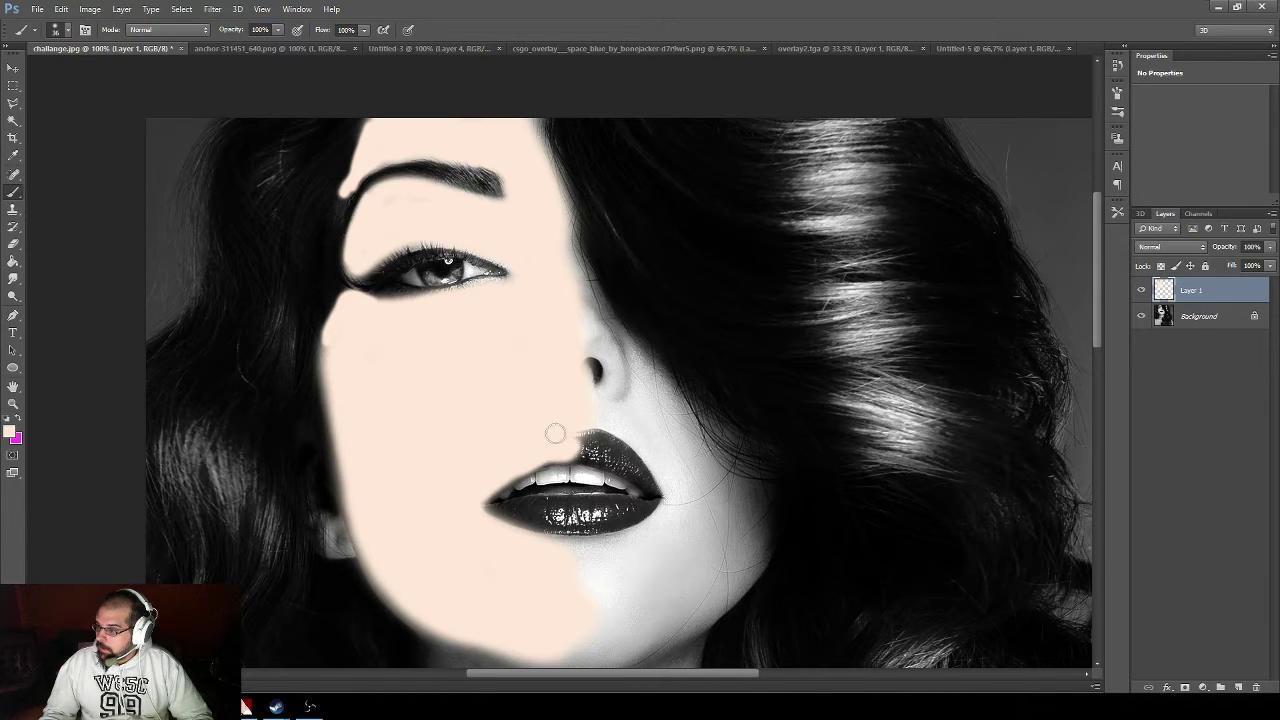
mouse_move(566, 512)
left_mouse_down()
mouse_move(487, 517)
mouse_move(556, 509)
mouse_move(528, 519)
mouse_move(566, 523)
mouse_move(521, 524)
mouse_move(566, 544)
mouse_move(567, 512)
mouse_move(497, 520)
left_mouse_up()
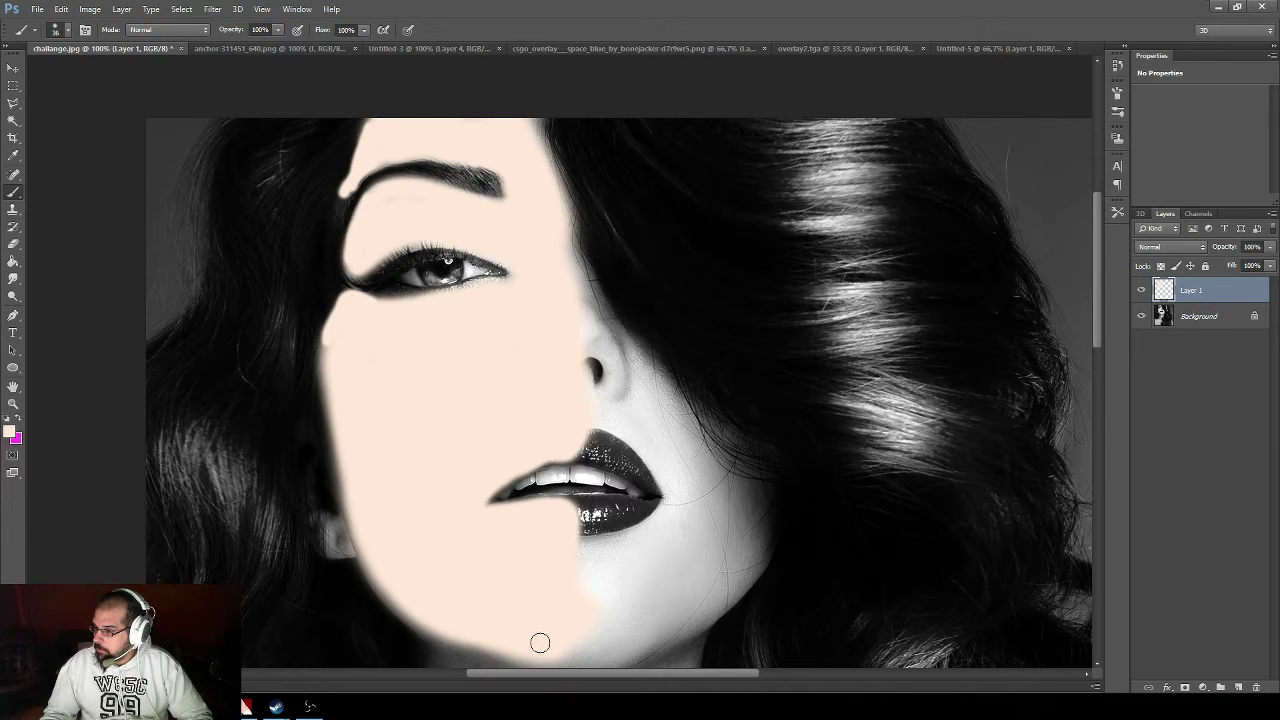
mouse_move(529, 654)
left_mouse_down()
mouse_move(429, 624)
mouse_move(492, 619)
mouse_move(520, 574)
mouse_move(432, 620)
mouse_move(396, 596)
mouse_move(363, 534)
mouse_move(372, 552)
mouse_move(349, 530)
left_mouse_up()
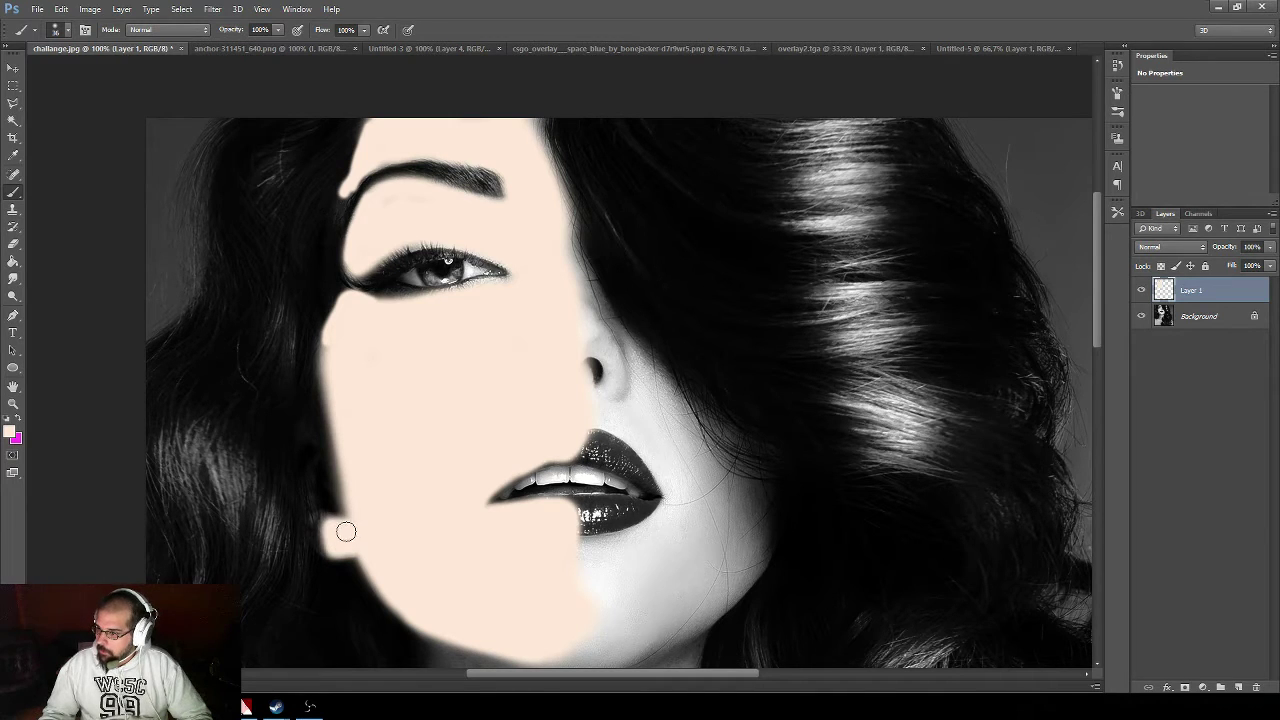
key("ctrl+z")
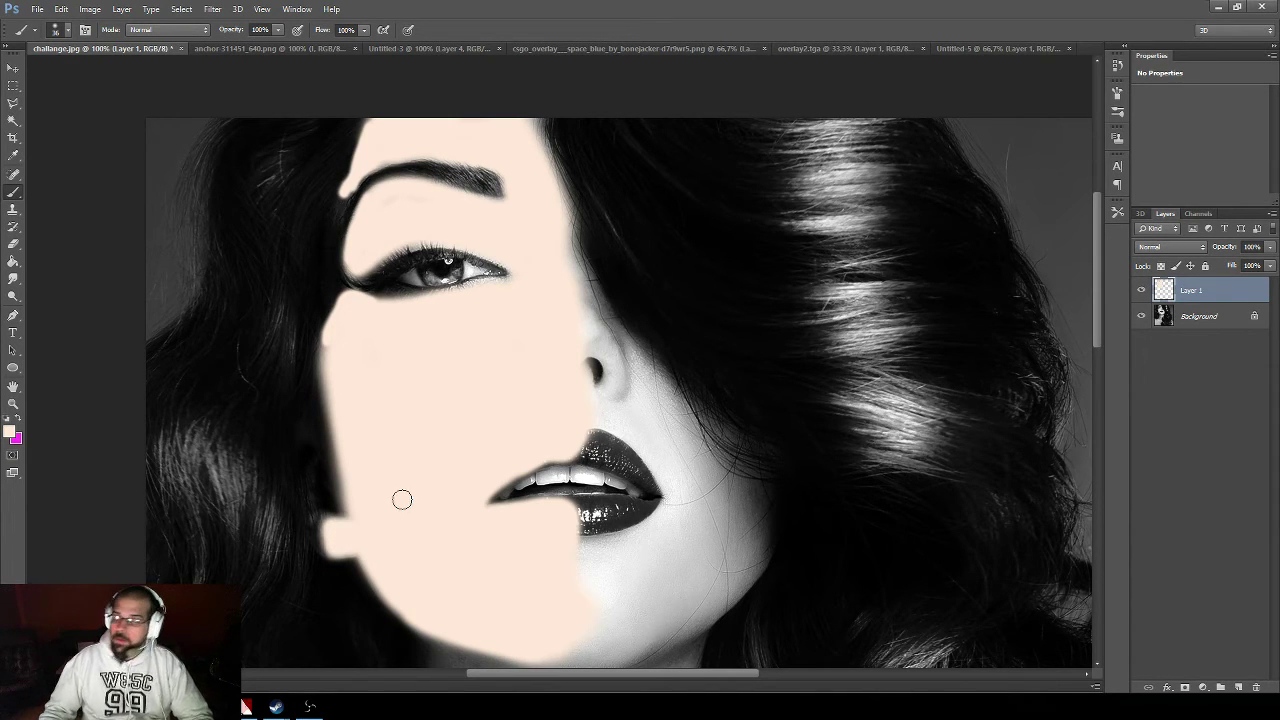
- Set Layer 1's blend mode to Color Burn, with 91% fill and 86% opacity
left_click(1165, 252)
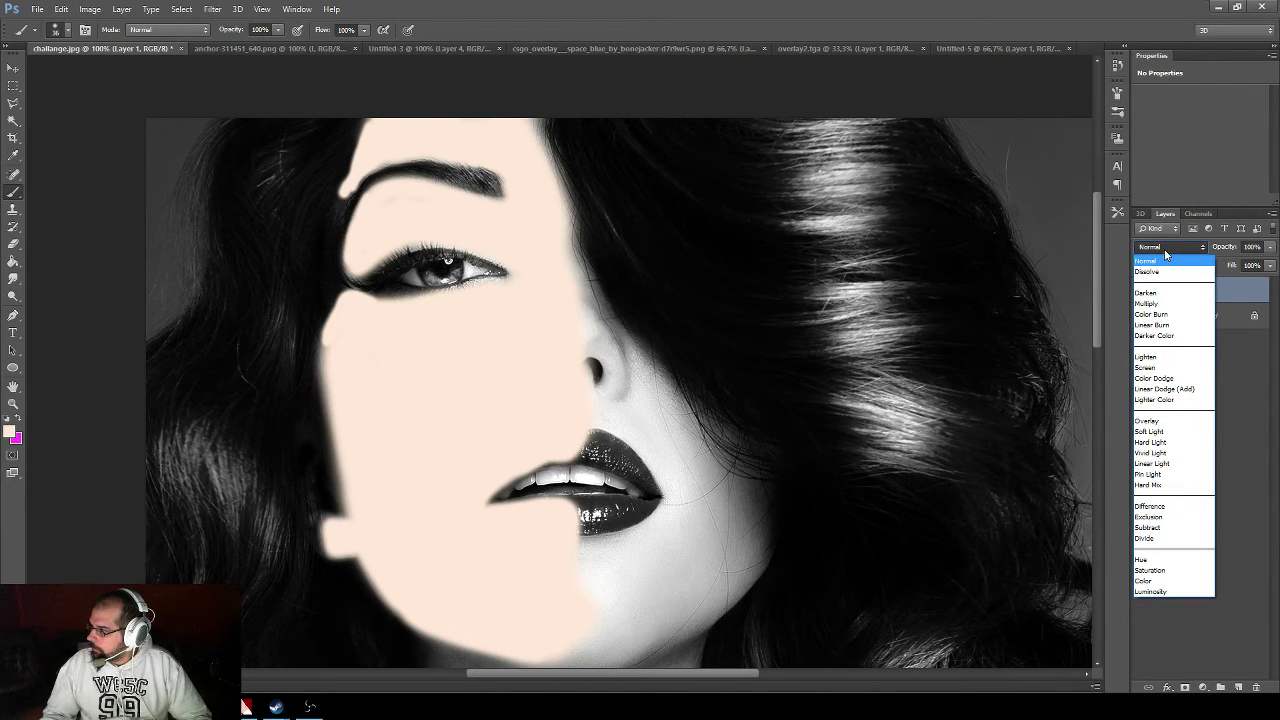
left_click(1165, 316)
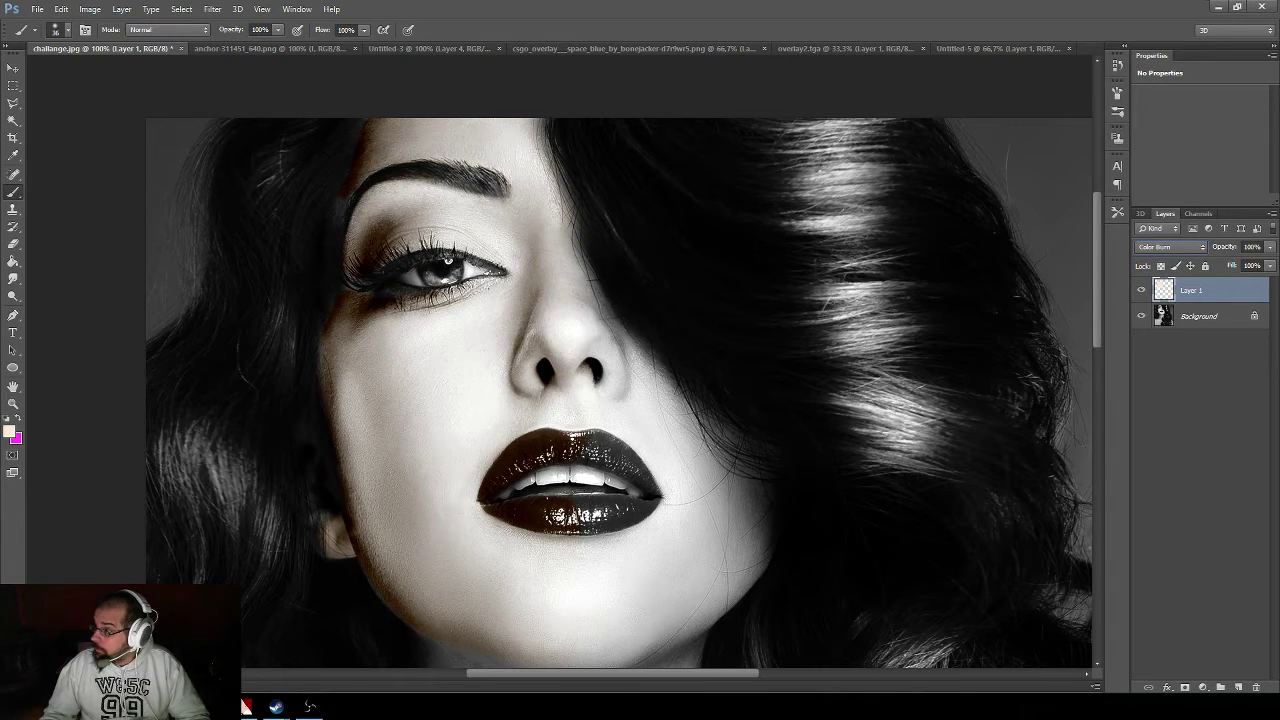
left_click(1270, 266)
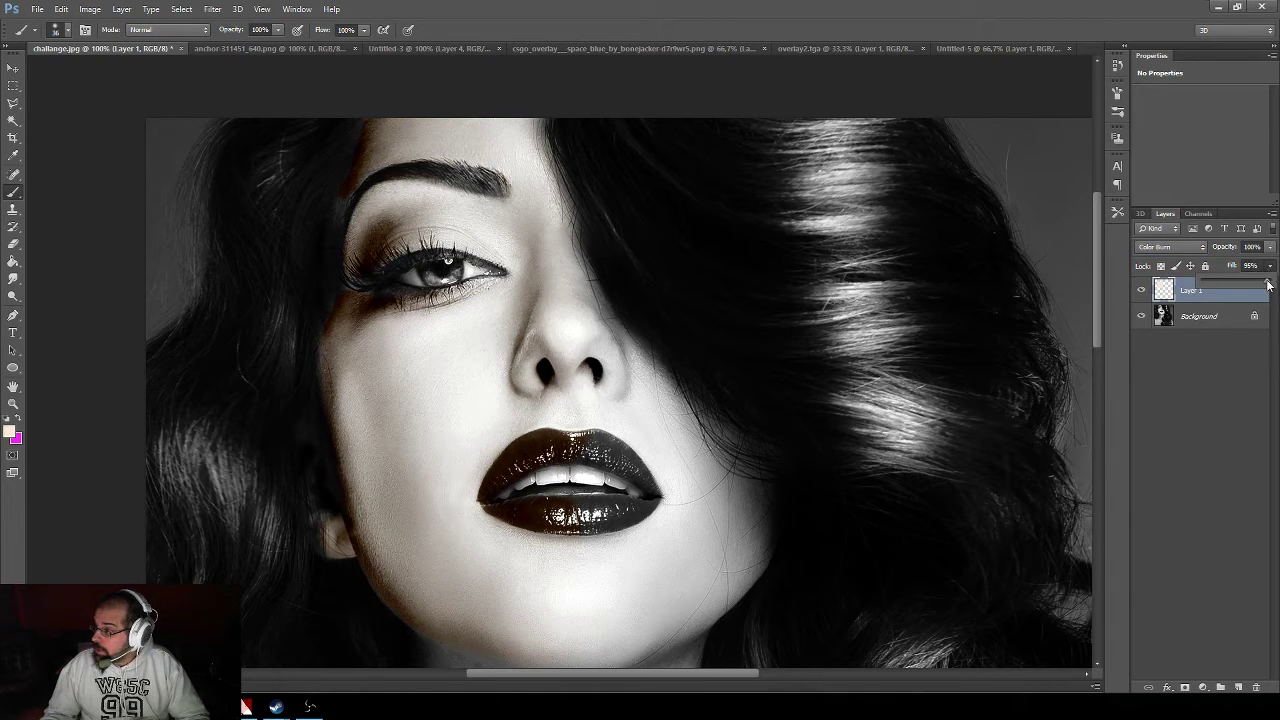
left_click(1270, 248)
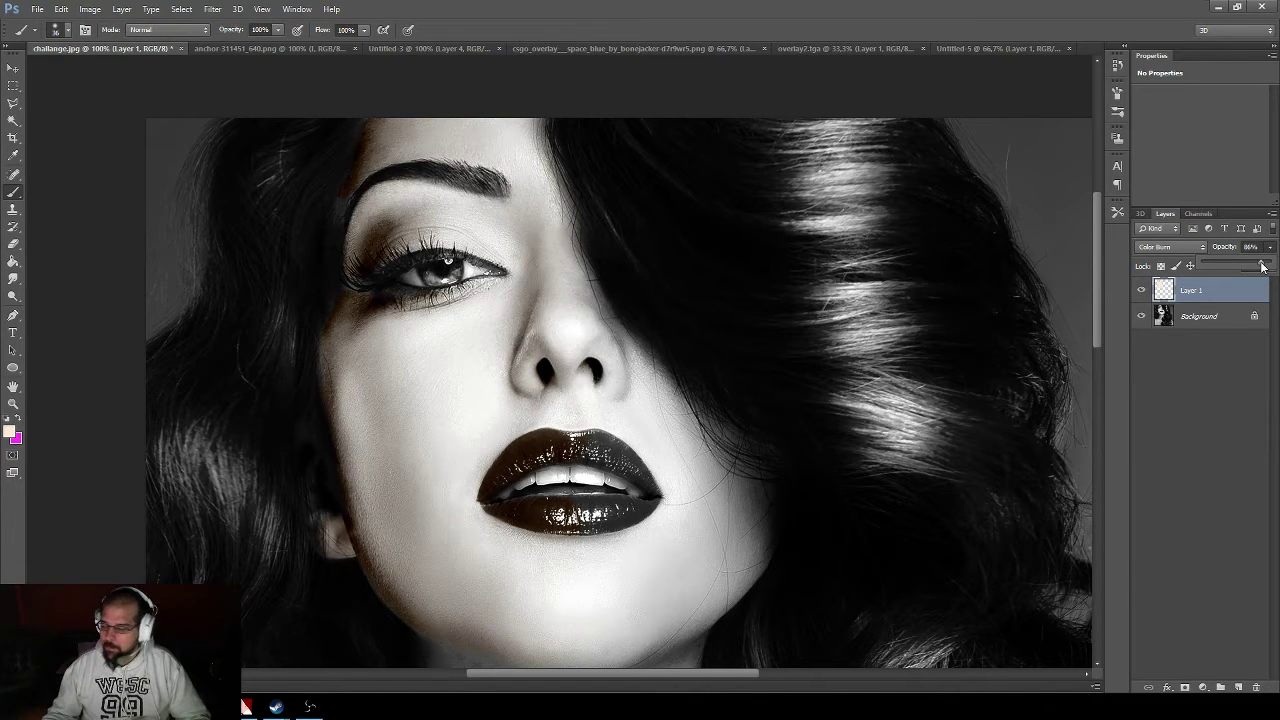
left_click_drag(1100, 286, 1106, 293)
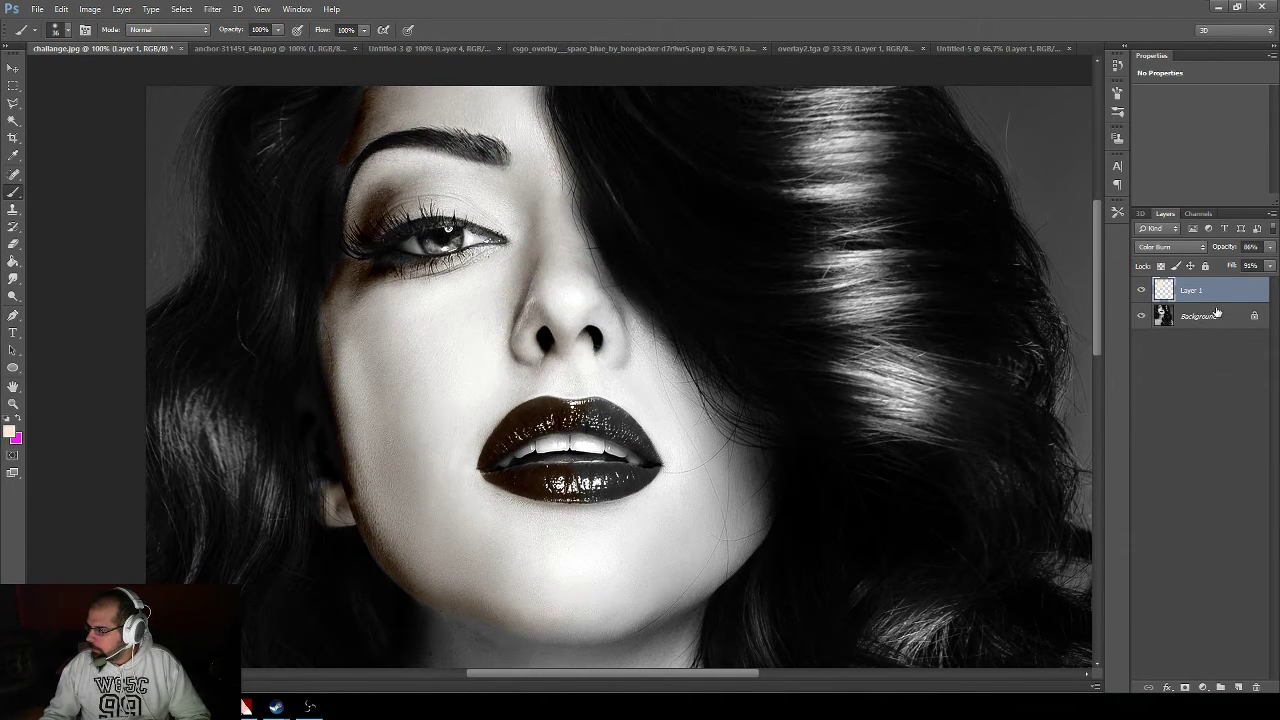
- Add a new top layer, load Layer 1's painted area as a selection and make the new layer active
left_click(1237, 688)
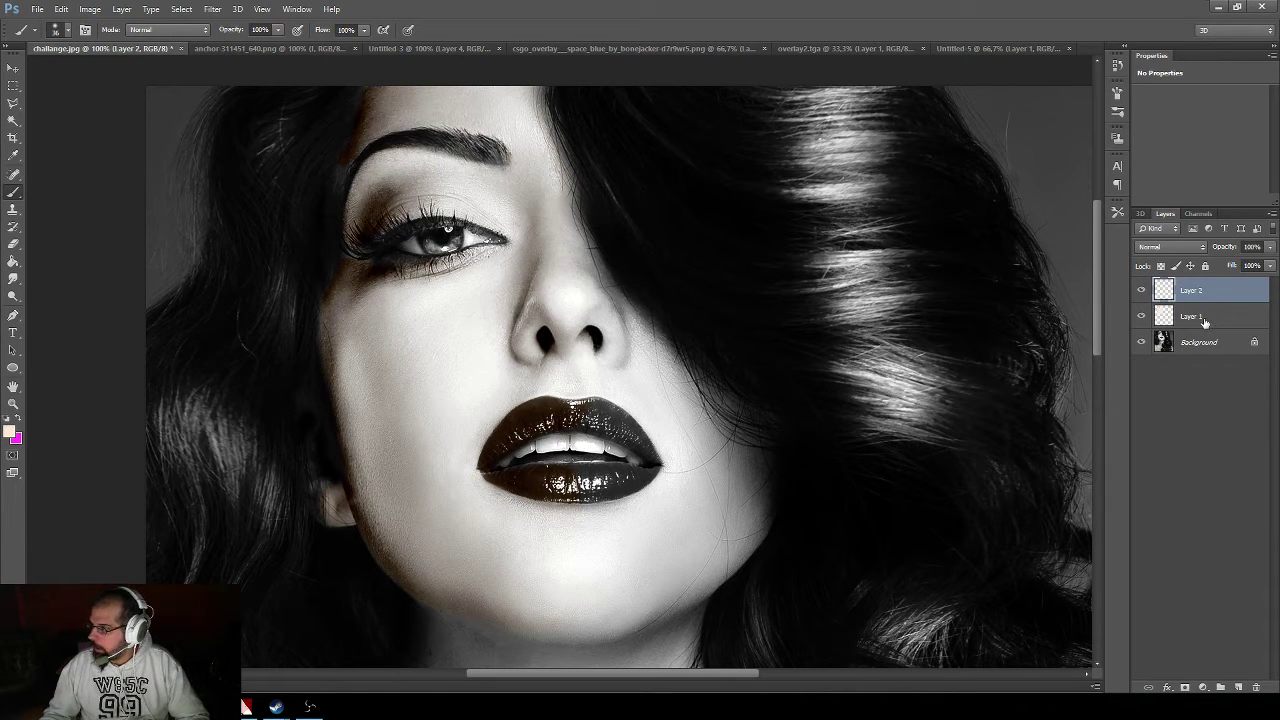
left_click(1200, 318)
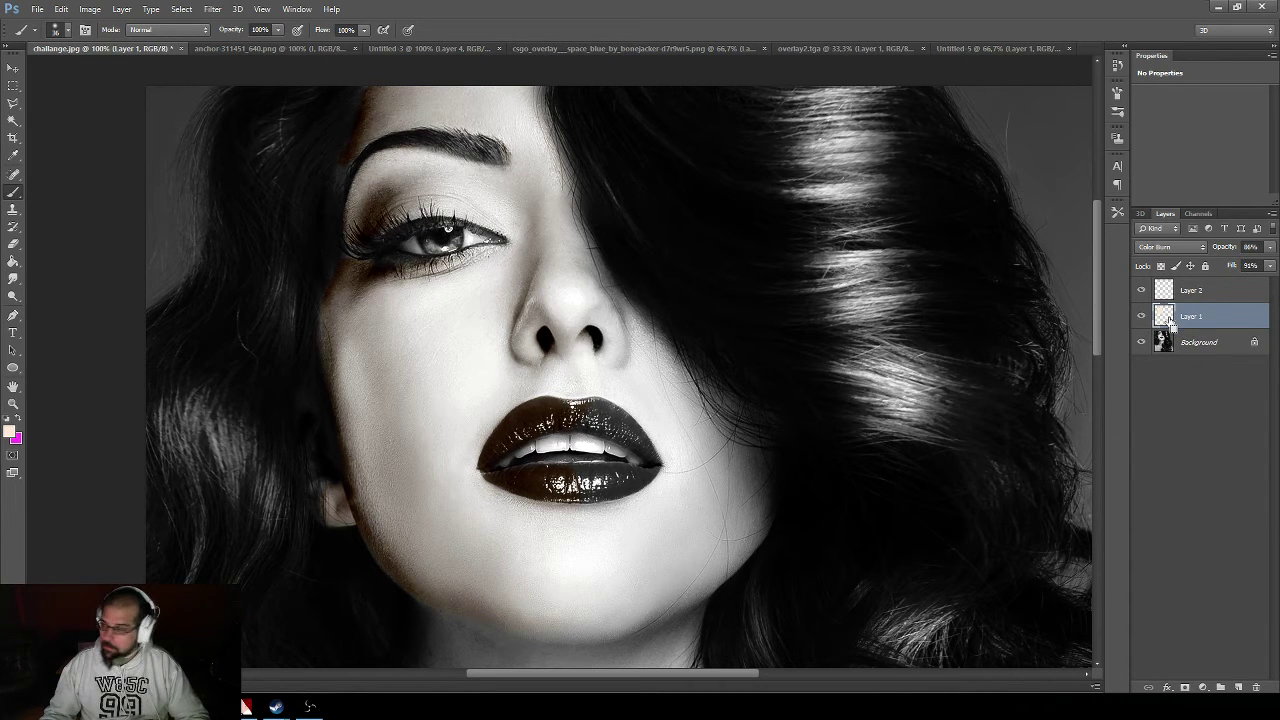
left_click(1166, 317, "ctrl")
left_click(1180, 292)
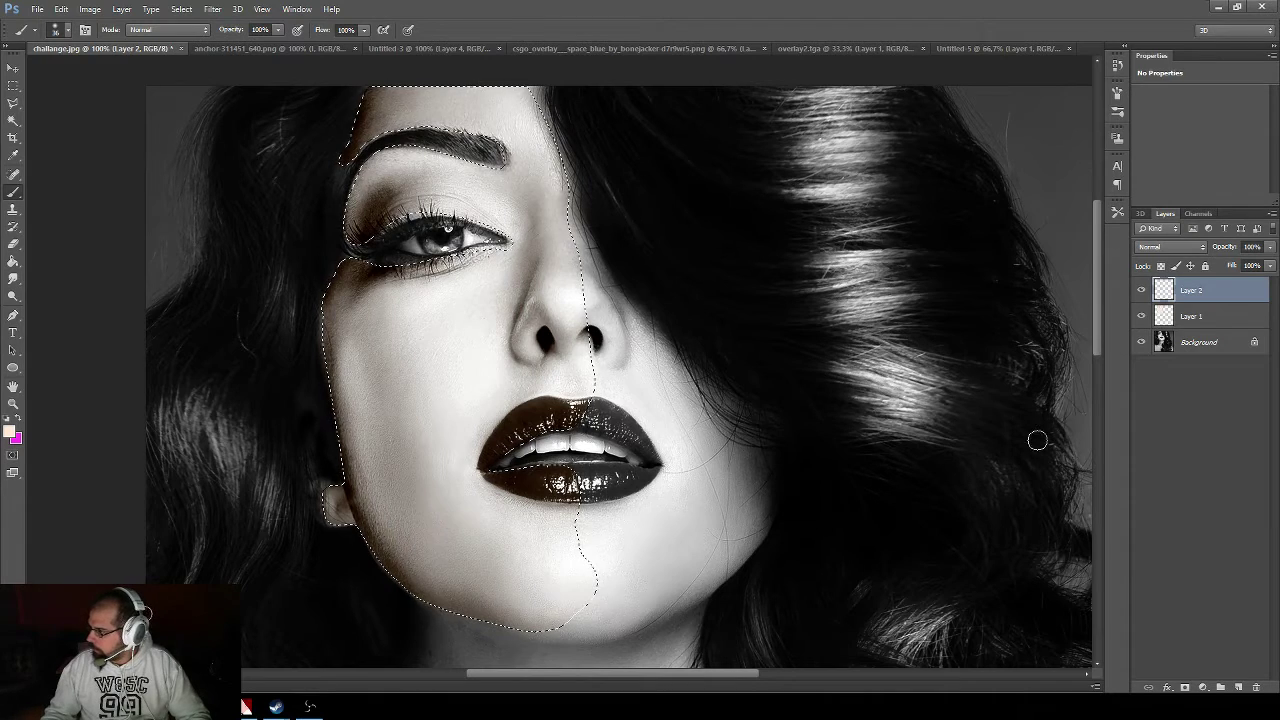
- Fill the selected face area on Layer 2 with the pale skin colour #ffe4db and deselect it
left_click(11, 433)
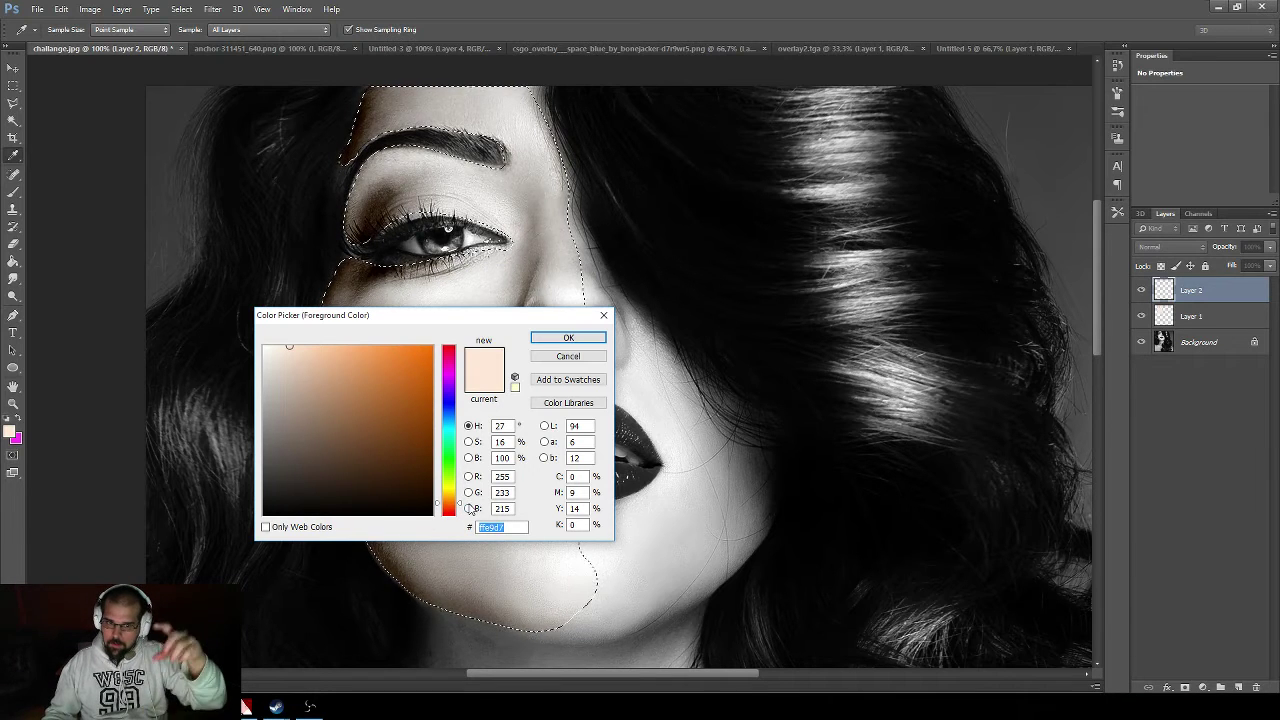
type("ffebd7")
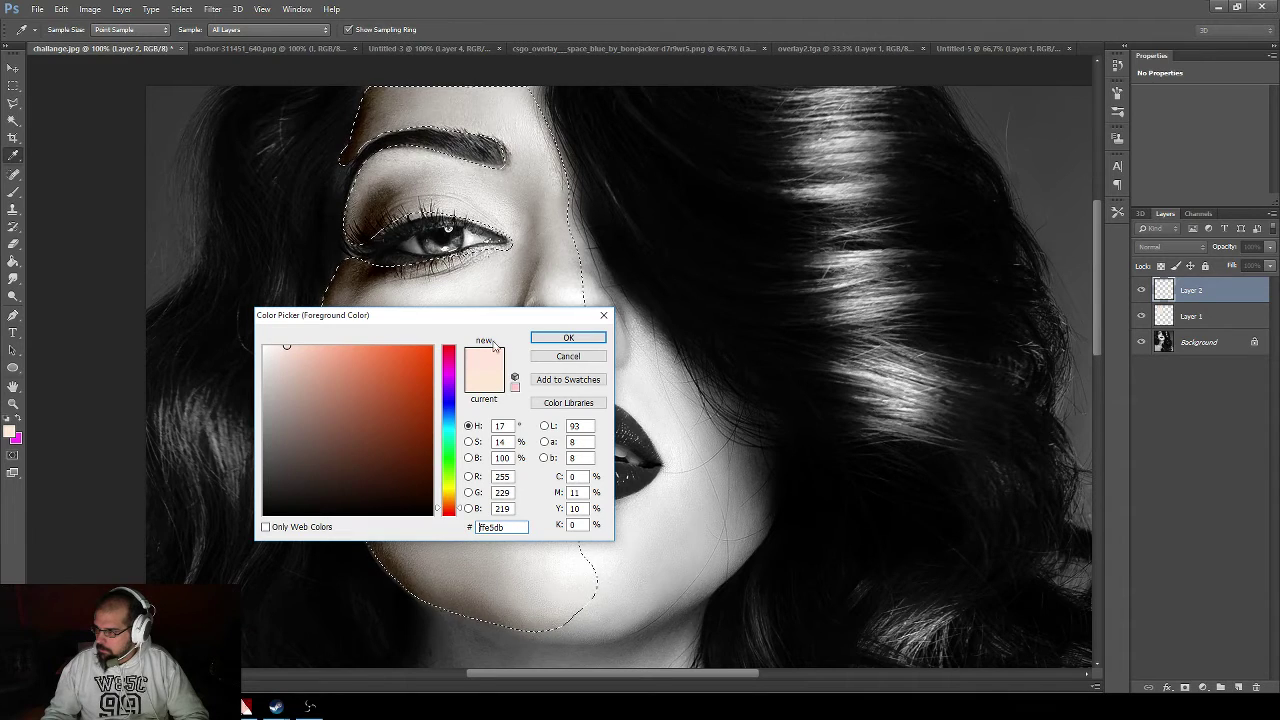
left_click(543, 343)
key("b")
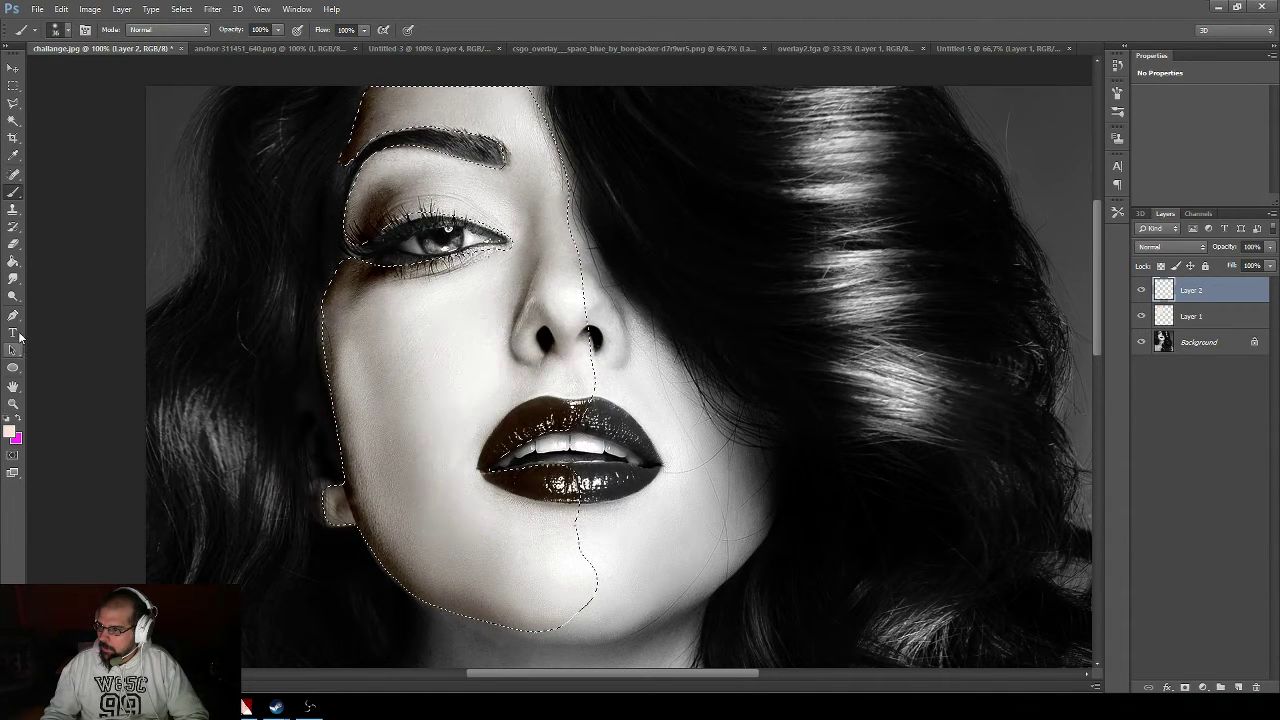
left_click(14, 263)
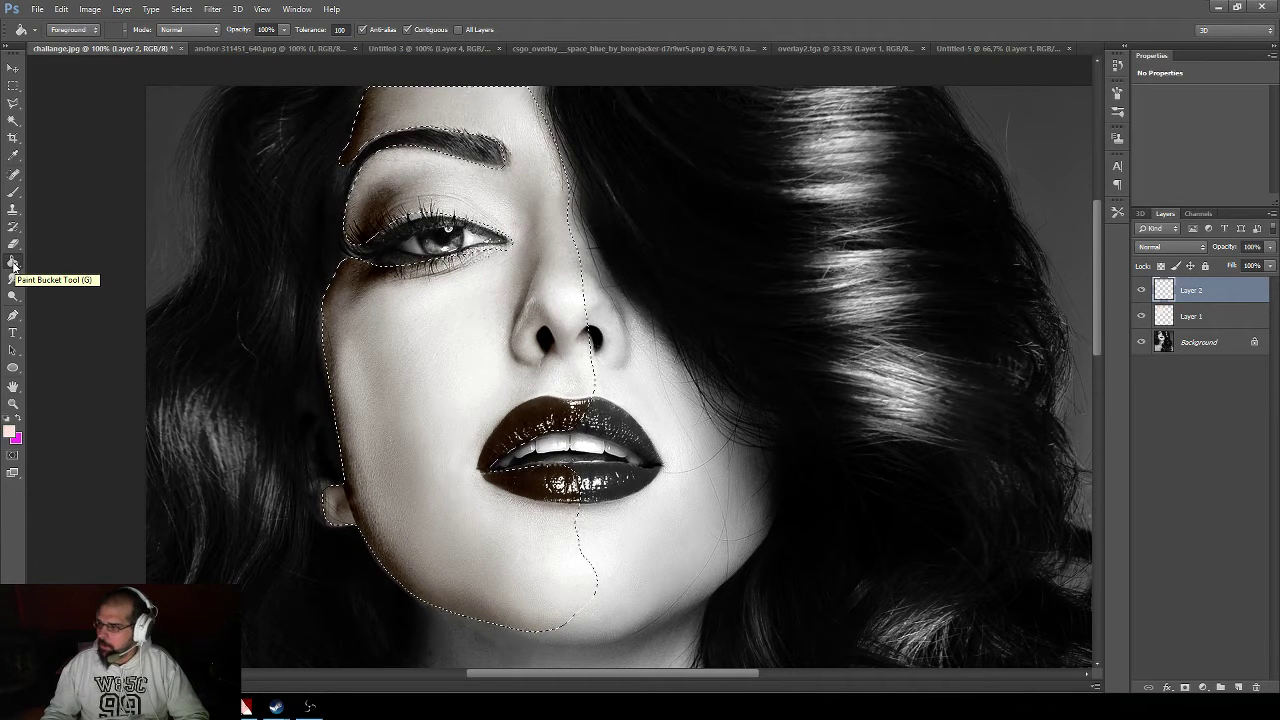
left_click(445, 378)
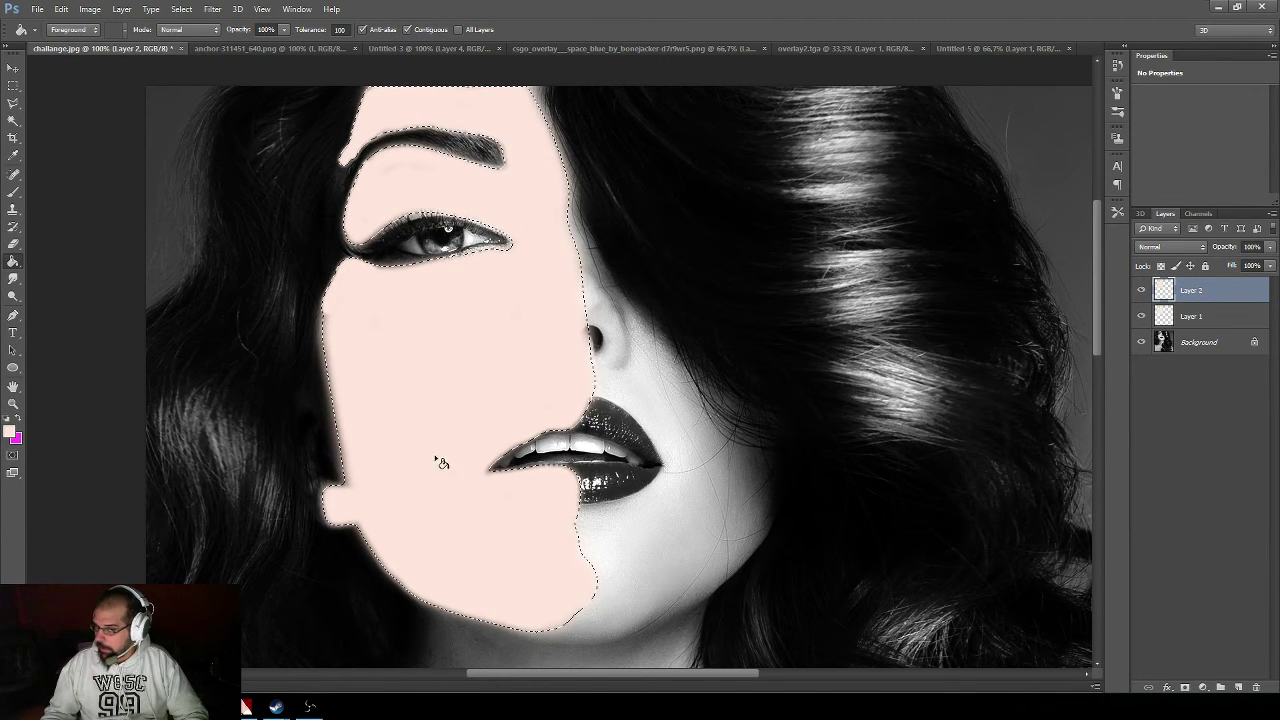
left_click(13, 89)
left_click(156, 156)
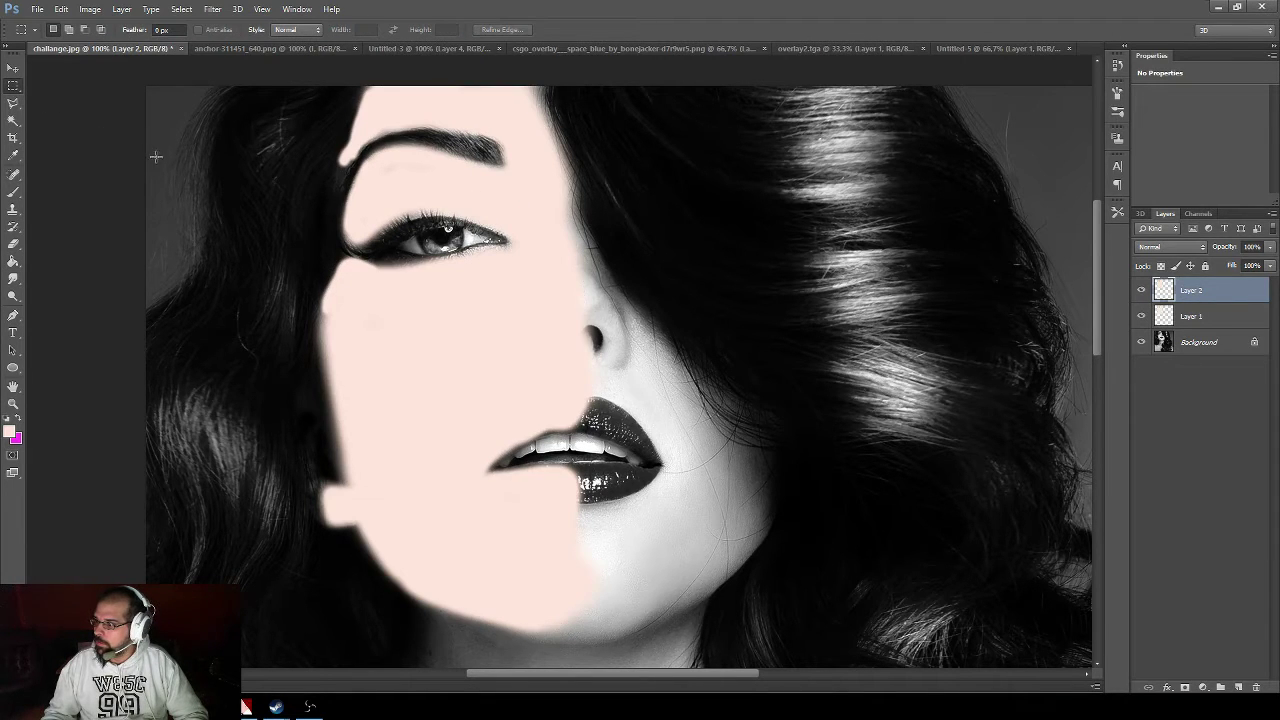
- Set Layer 2's blend mode to Overlay, with 63% fill and 46% opacity
left_click(1172, 248)
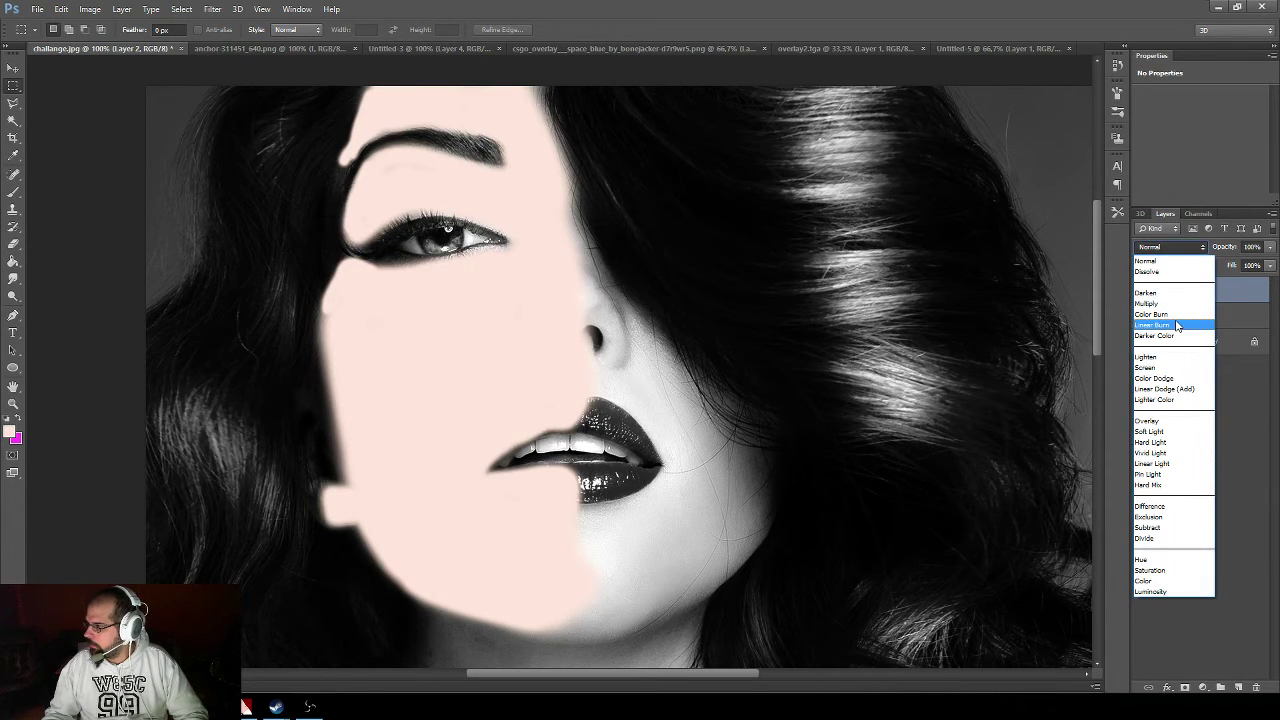
left_click(1163, 421)
left_click(1270, 266)
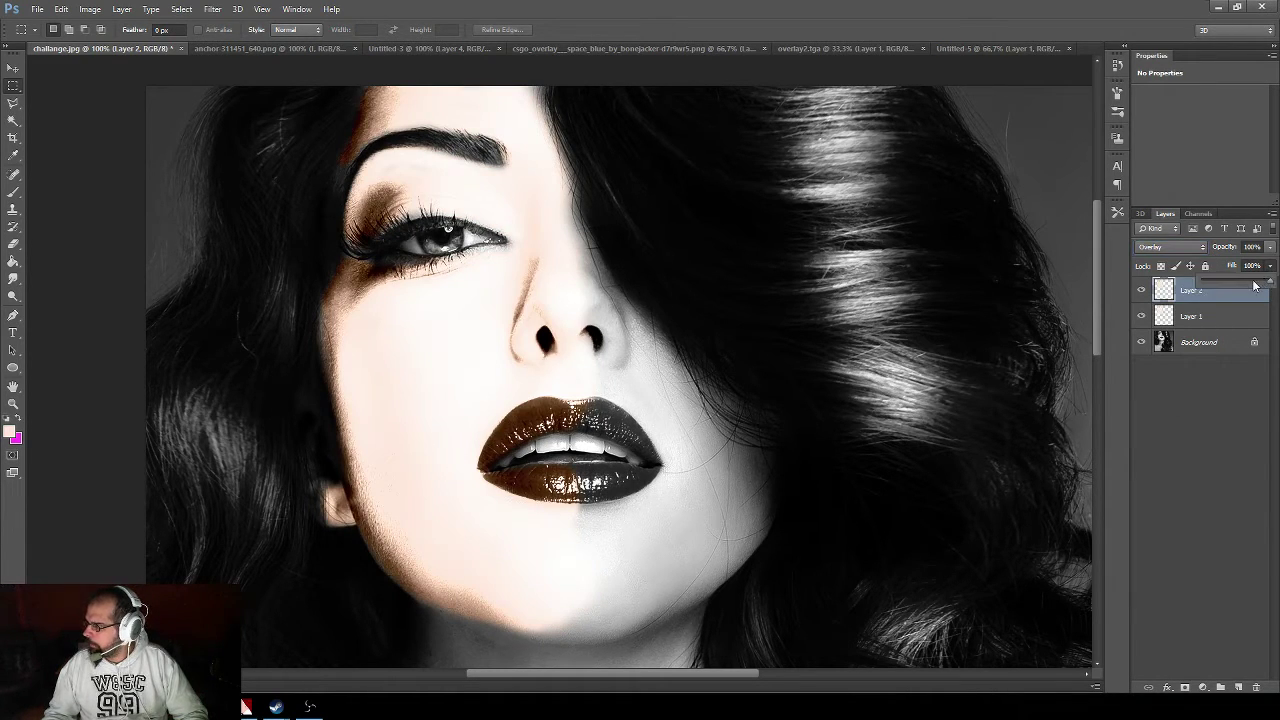
left_click_drag(1254, 286, 1247, 266)
left_click(1270, 247)
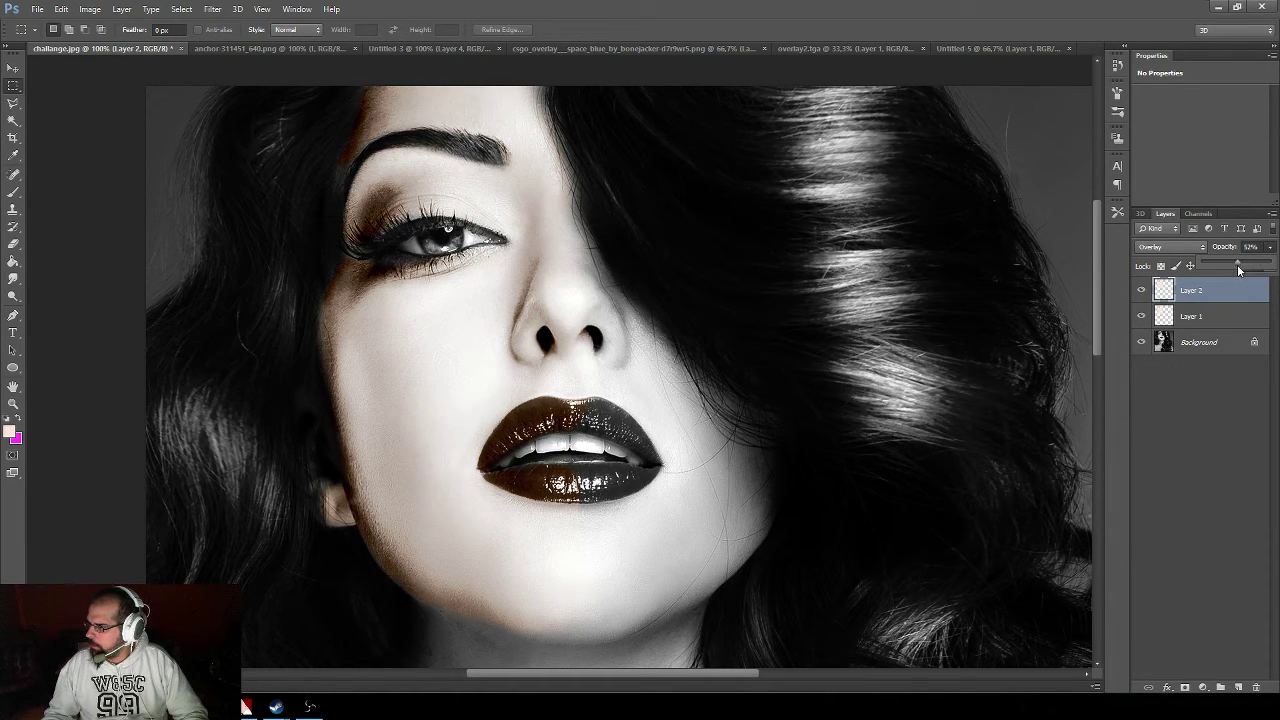
mouse_move(1245, 271)
left_mouse_down()
mouse_move(1262, 272)
mouse_move(1232, 281)
left_mouse_up()
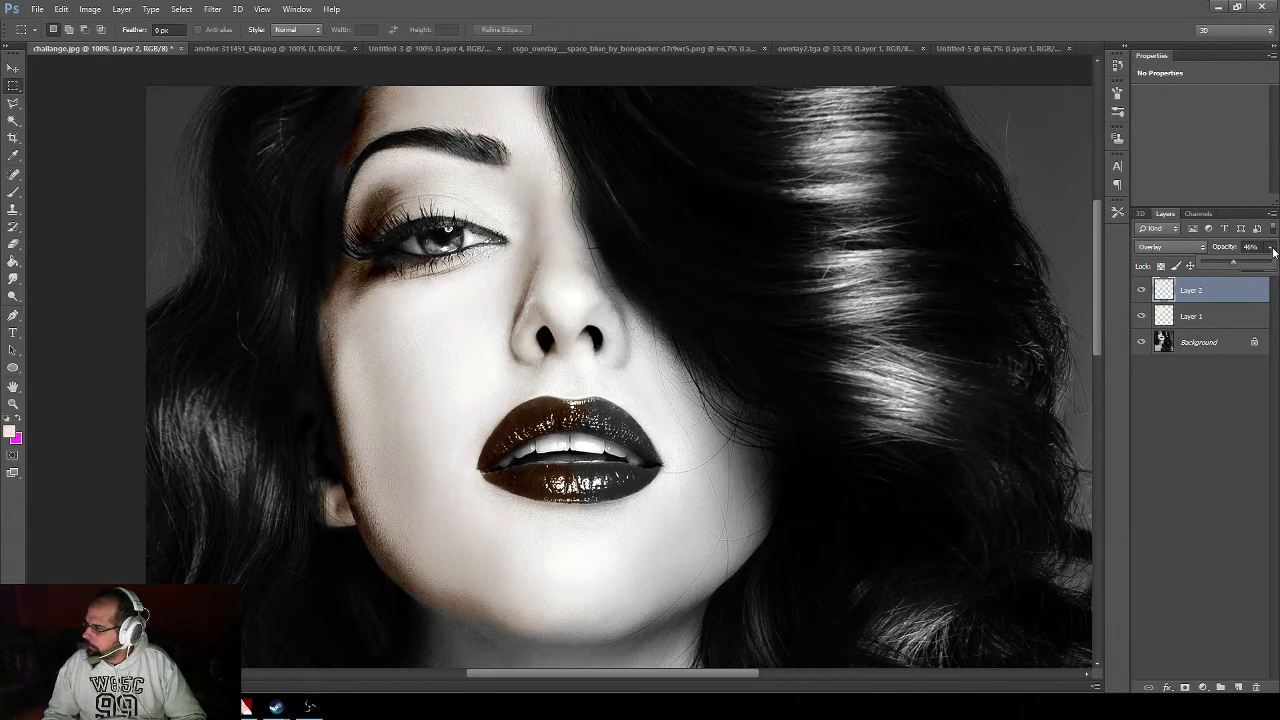
left_click(1272, 249)
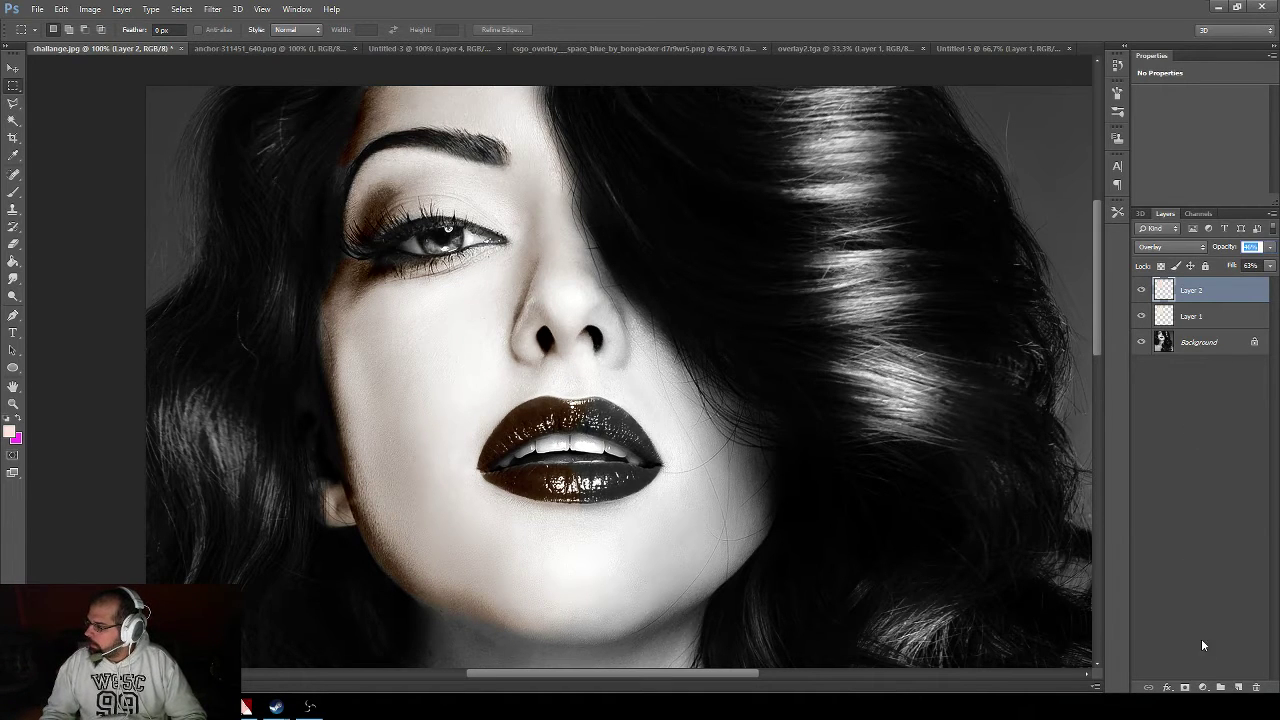
- Add a new top layer for the lips and set the foreground colour to pink #f5a0ac
left_click(1238, 688)
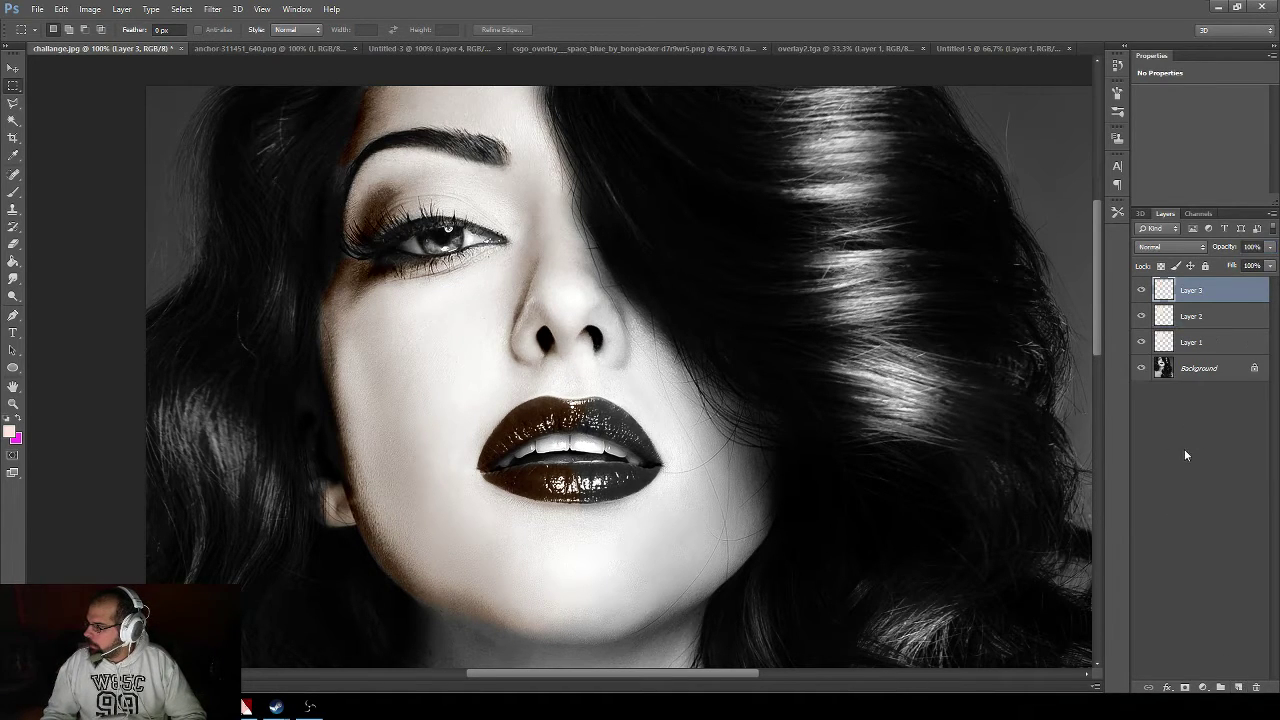
left_click(13, 404)
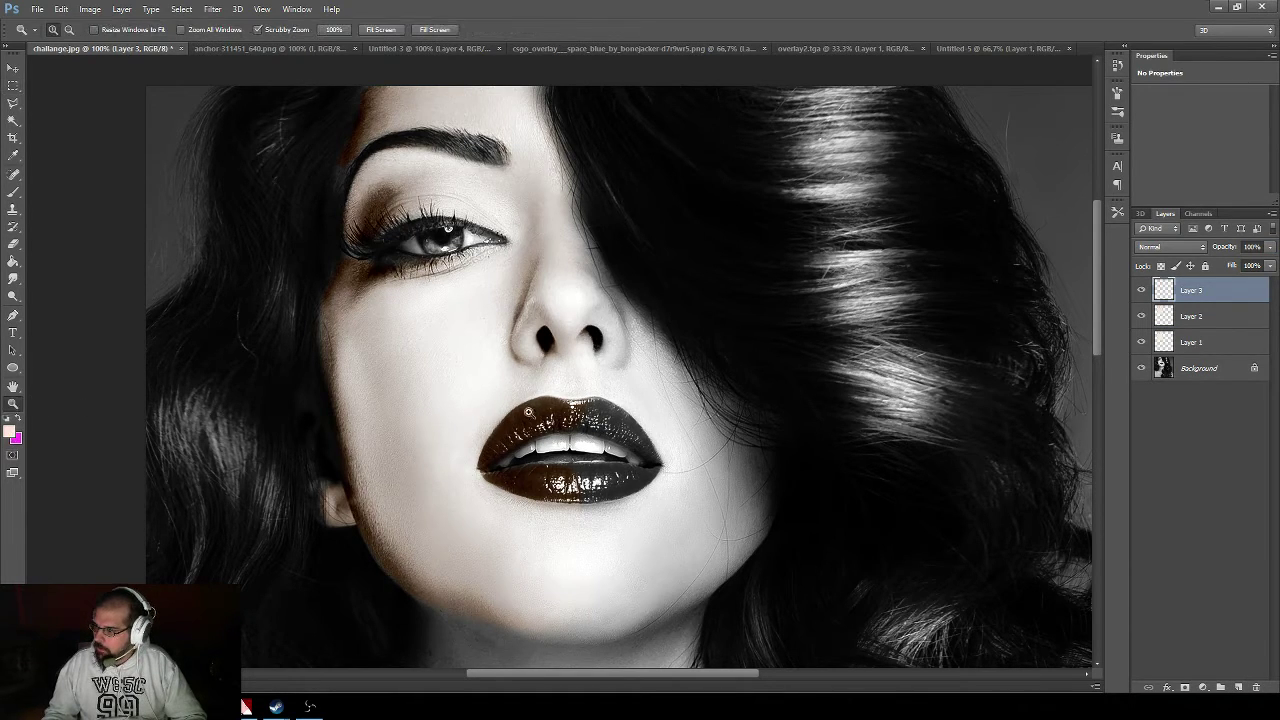
left_click(528, 411)
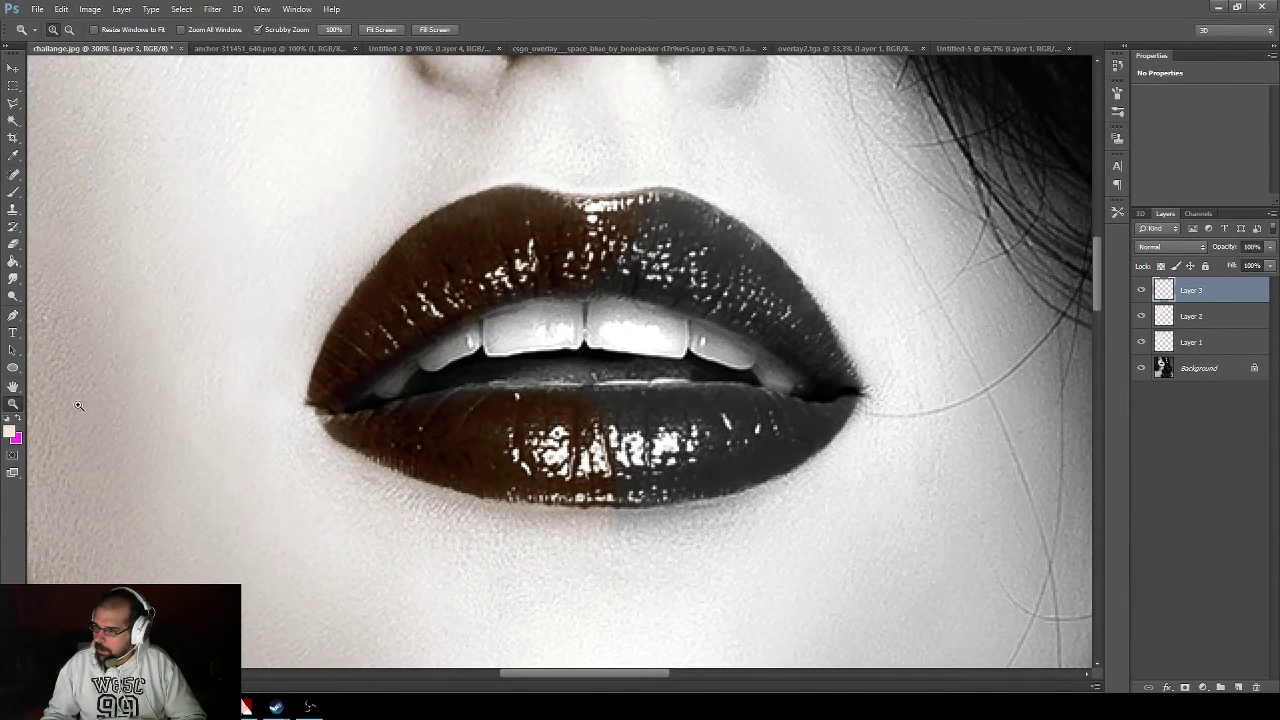
left_click(10, 434)
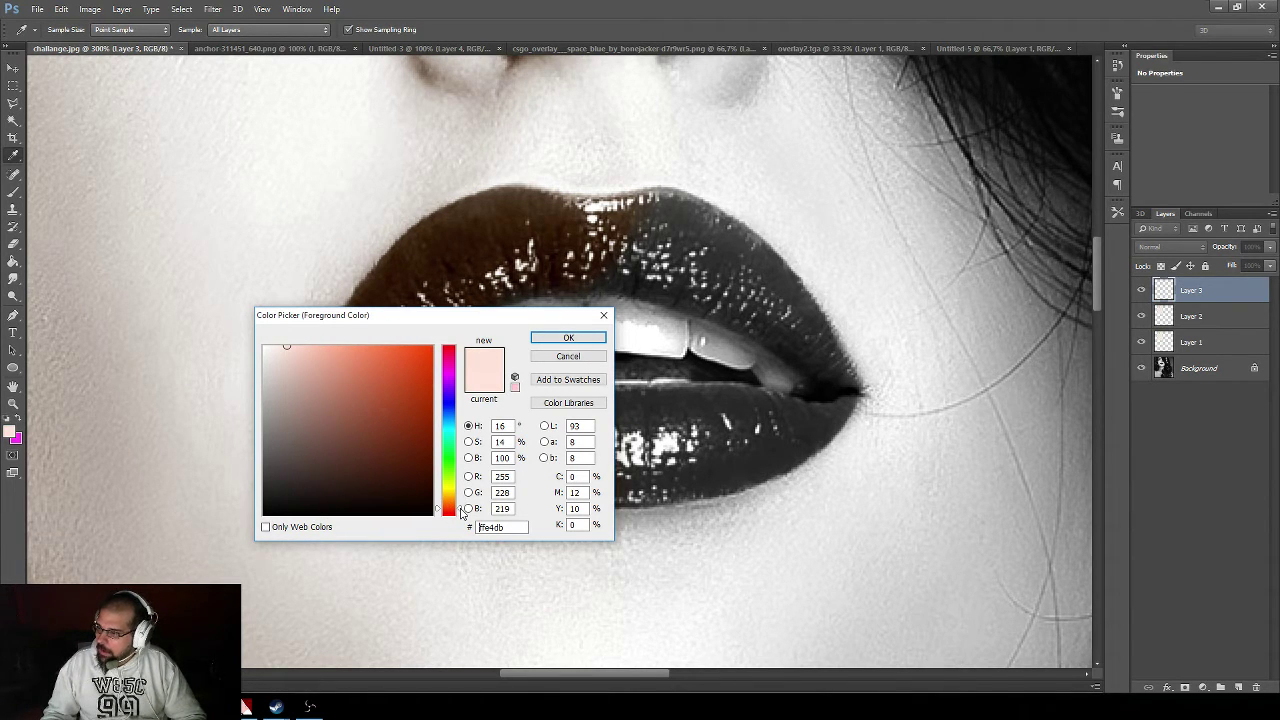
left_click_drag(461, 513, 457, 355)
left_click(324, 352)
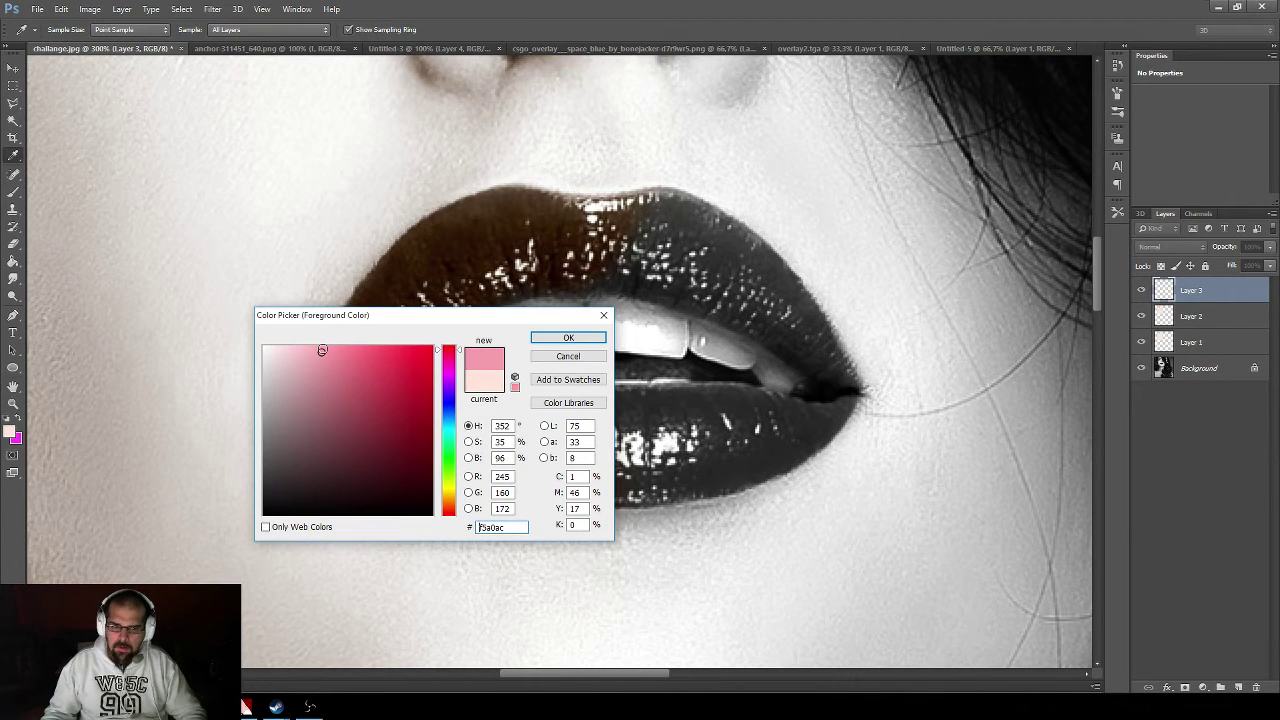
left_click(565, 339)
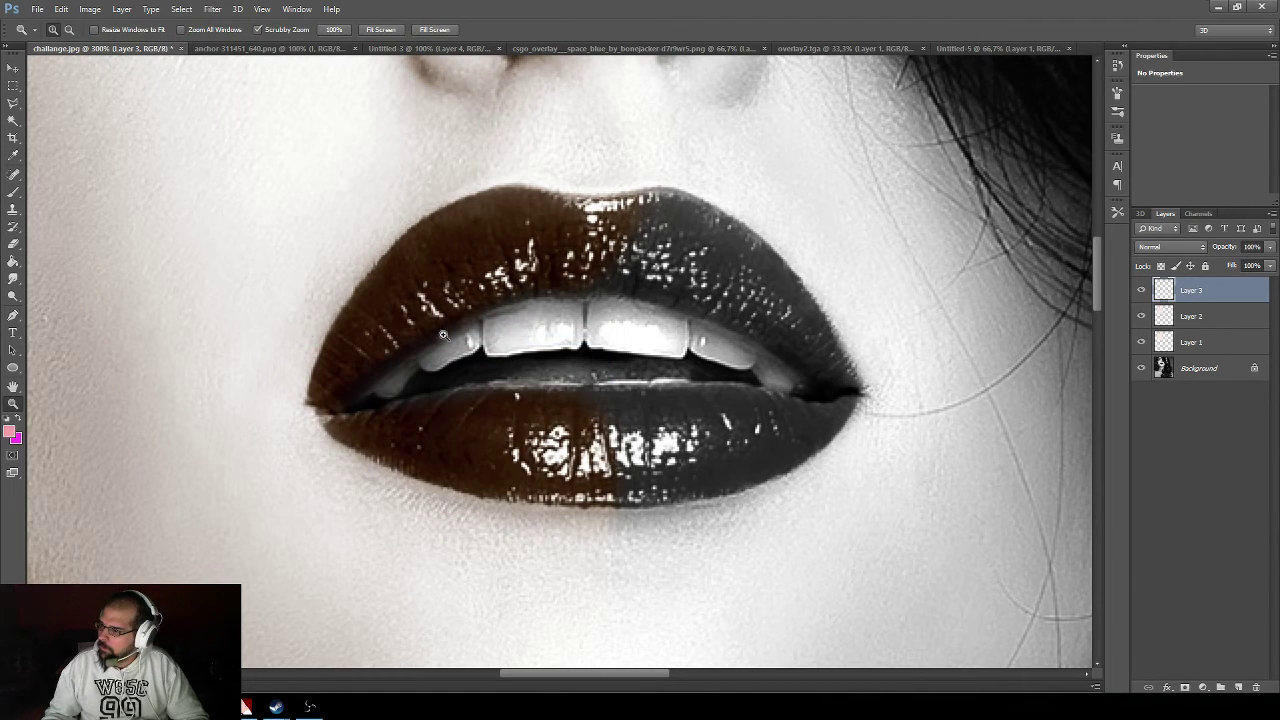
- Paint the left half of both lips on Layer 3 with a 17 px brush at 20% hardness
left_click(13, 191)
left_click(55, 29)
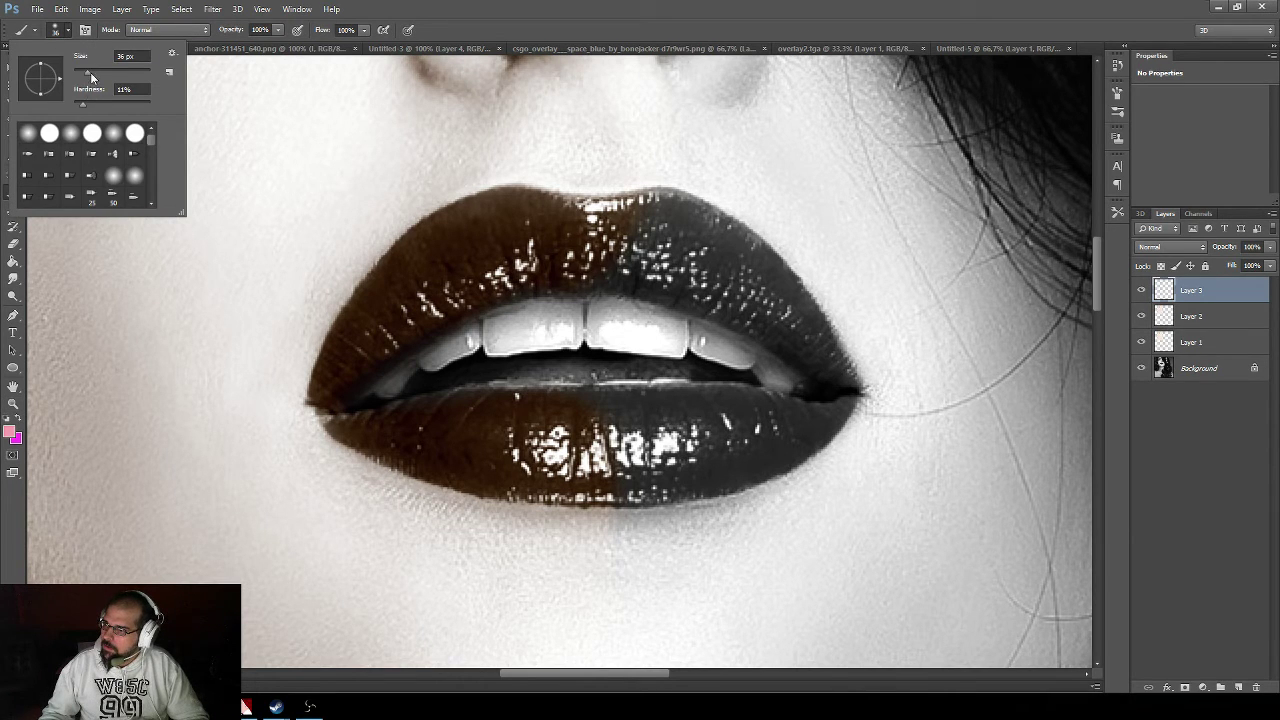
left_click_drag(80, 73, 77, 73)
left_click_drag(82, 104, 89, 104)
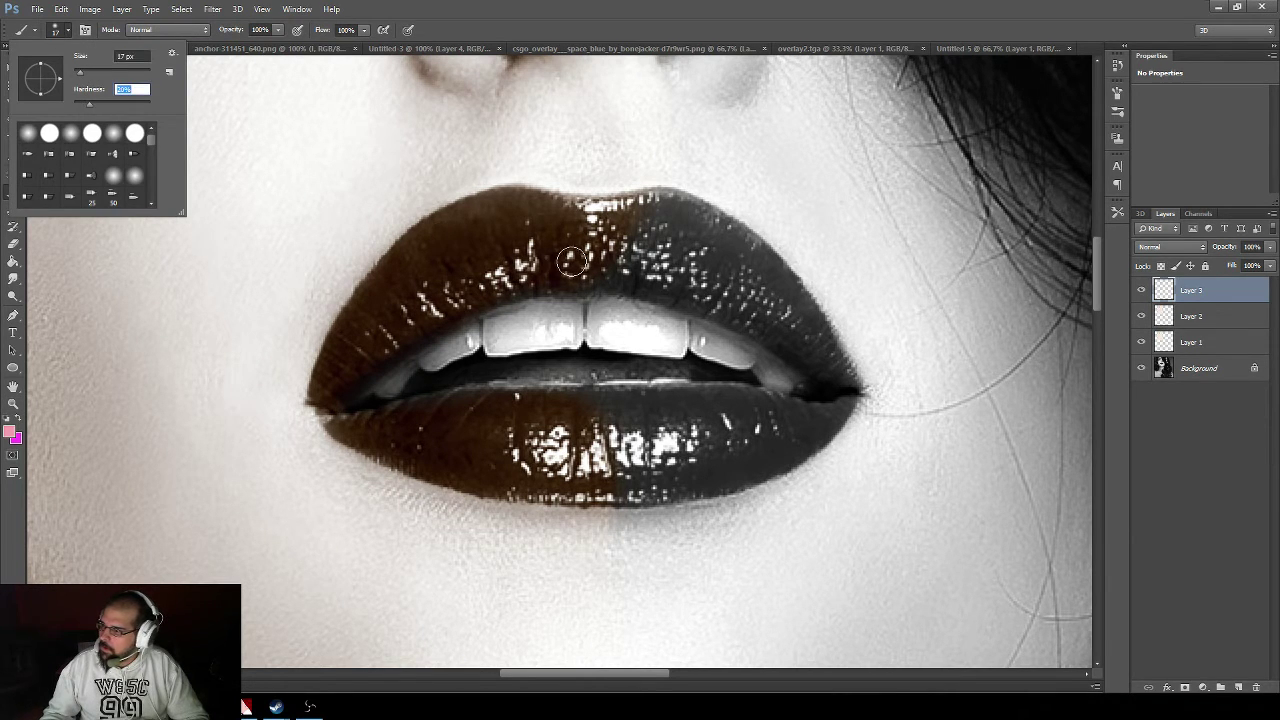
mouse_move(585, 276)
left_mouse_down()
mouse_move(525, 270)
mouse_move(437, 315)
mouse_move(532, 265)
mouse_move(437, 296)
mouse_move(476, 251)
mouse_move(407, 284)
mouse_move(397, 272)
mouse_move(476, 219)
mouse_move(533, 228)
mouse_move(460, 237)
mouse_move(548, 242)
mouse_move(518, 238)
mouse_move(582, 265)
mouse_move(586, 246)
mouse_move(557, 218)
mouse_move(495, 211)
mouse_move(407, 268)
mouse_move(348, 345)
mouse_move(413, 289)
mouse_move(372, 339)
mouse_move(418, 318)
mouse_move(341, 367)
mouse_move(380, 326)
mouse_move(339, 369)
mouse_move(396, 267)
mouse_move(452, 223)
mouse_move(514, 204)
mouse_move(554, 209)
mouse_move(572, 222)
mouse_move(575, 258)
mouse_move(350, 380)
left_mouse_up()
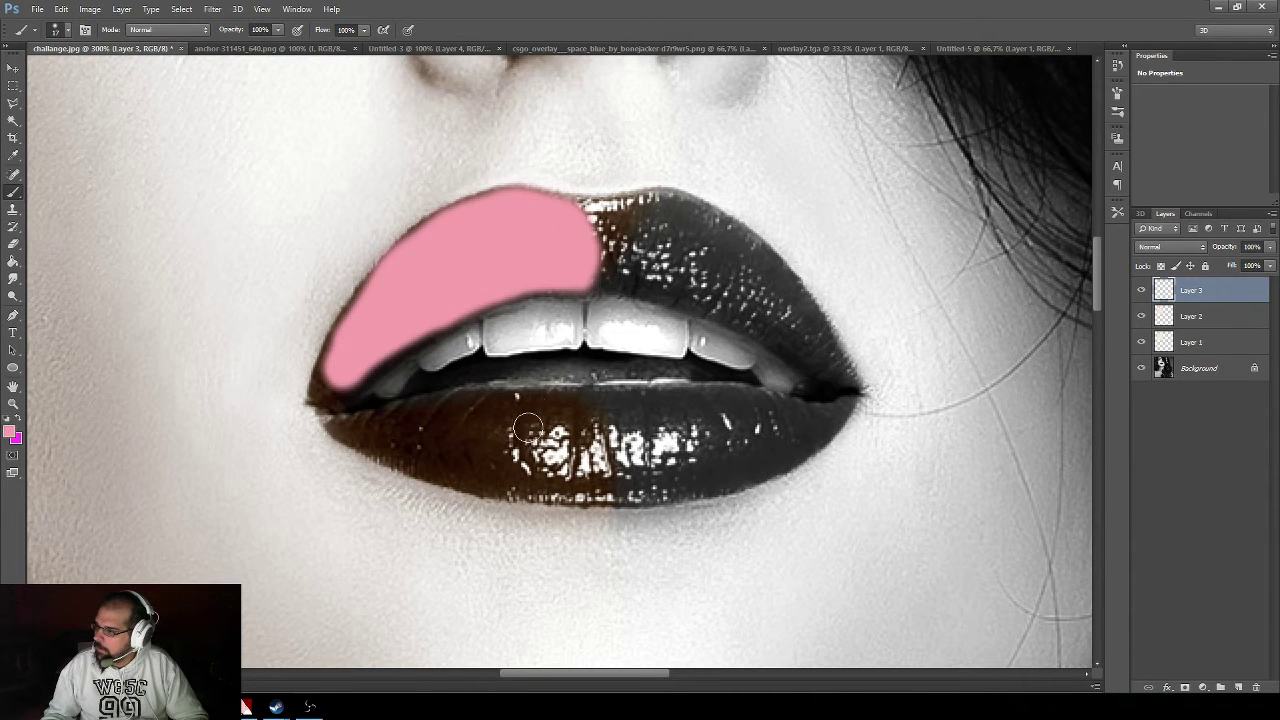
mouse_move(534, 403)
left_mouse_down()
mouse_move(357, 426)
mouse_move(474, 470)
mouse_move(377, 442)
mouse_move(437, 467)
mouse_move(565, 492)
mouse_move(582, 484)
mouse_move(591, 417)
mouse_move(497, 410)
mouse_move(572, 409)
mouse_move(570, 446)
mouse_move(547, 469)
mouse_move(542, 442)
mouse_move(545, 456)
mouse_move(518, 462)
mouse_move(455, 445)
mouse_move(492, 440)
left_mouse_up()
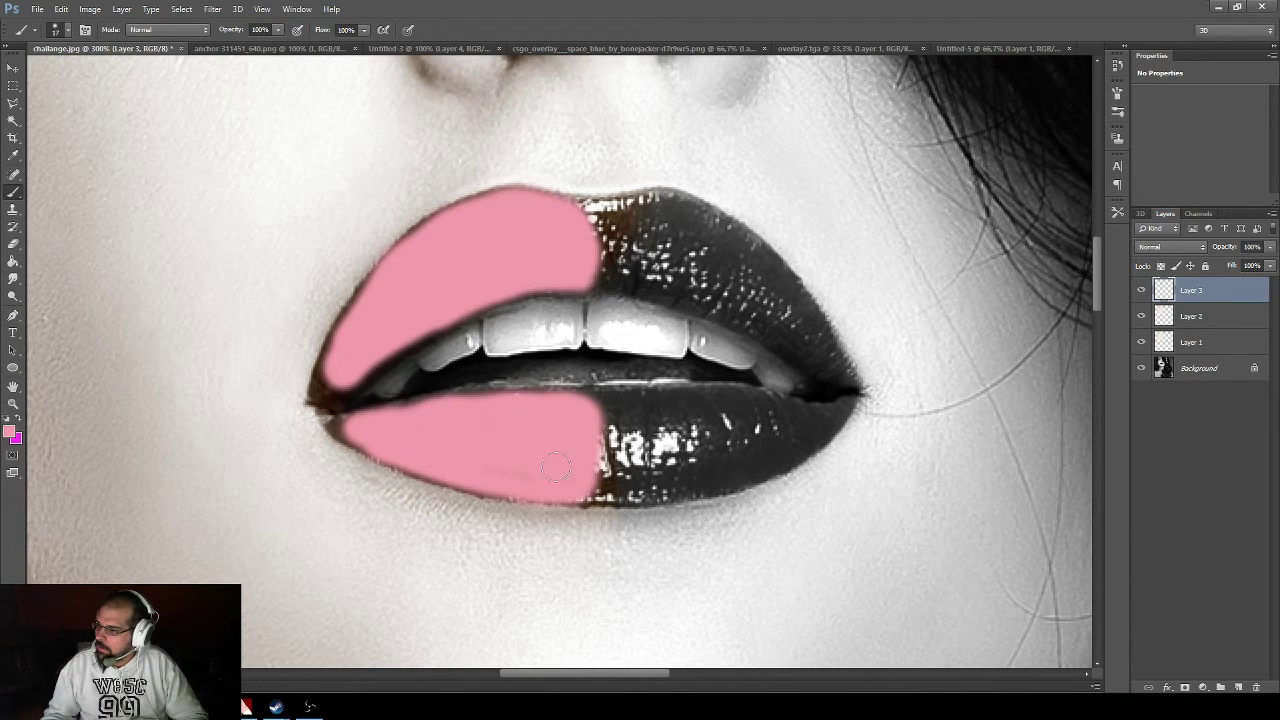
- Fill in the outer edges and the left corner of the painted lips with a 12 px brush
left_click(55, 32)
left_click_drag(81, 78, 79, 80)
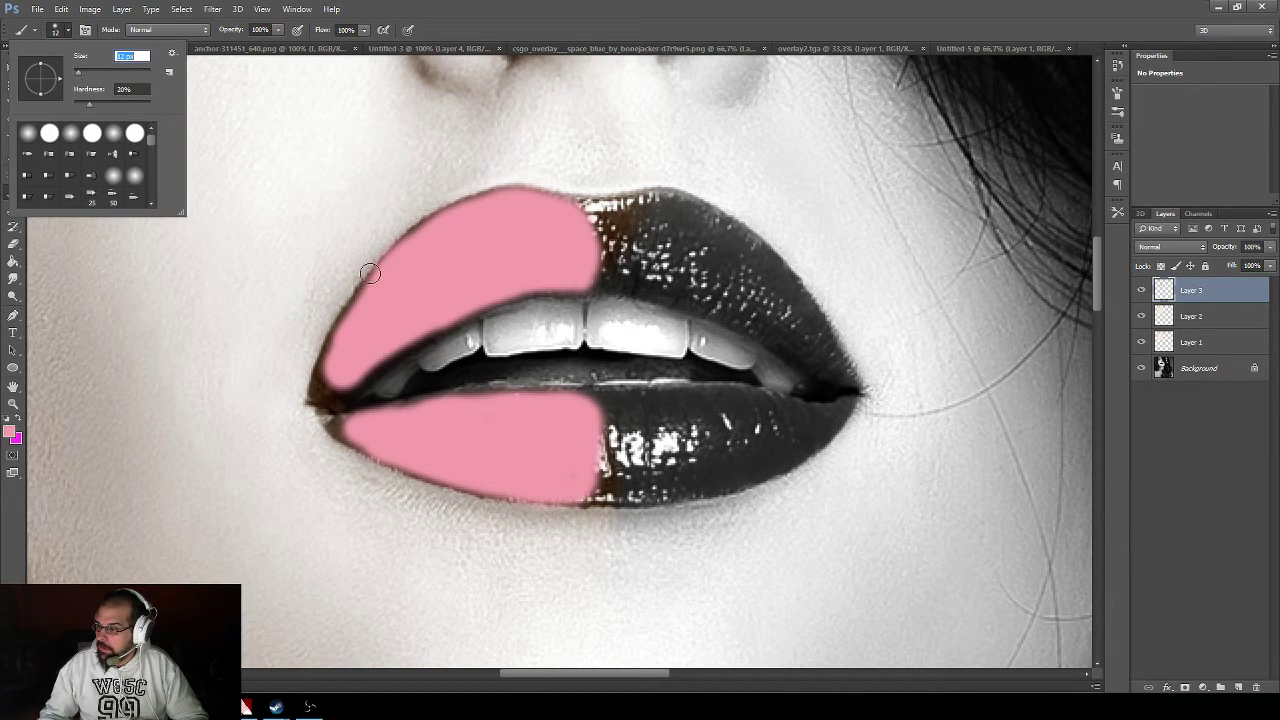
mouse_move(381, 296)
left_mouse_down()
mouse_move(355, 314)
mouse_move(319, 389)
mouse_move(340, 381)
mouse_move(330, 391)
mouse_move(367, 430)
mouse_move(336, 425)
mouse_move(394, 447)
left_mouse_up()
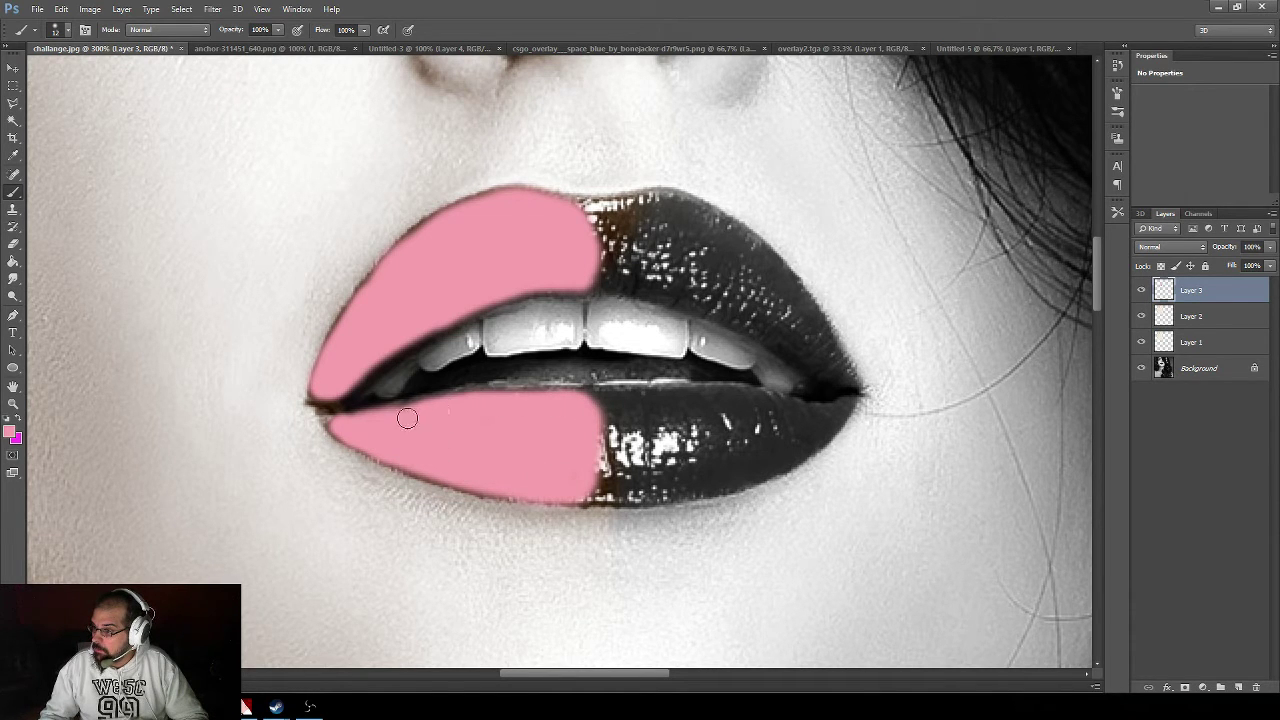
- Set the blend mode of the pink lip layer, Layer 3, to Color Burn
left_click(1157, 249)
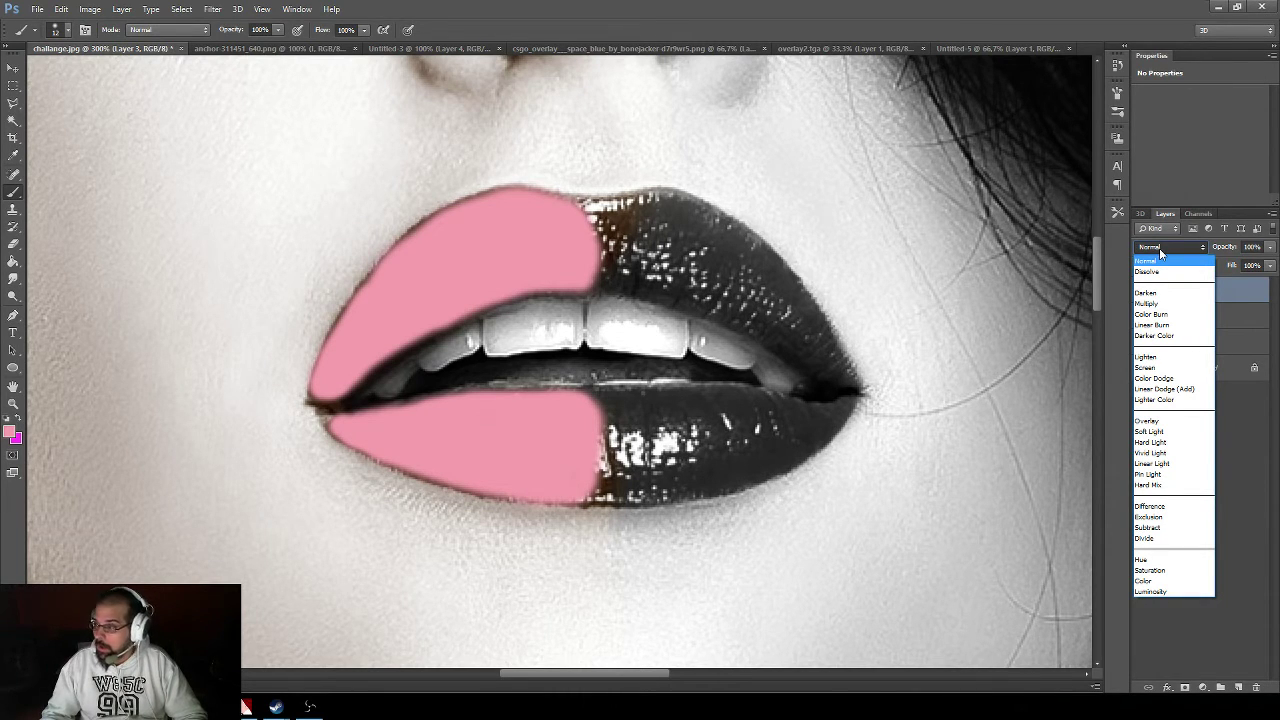
left_click(1160, 250)
left_click(1160, 250)
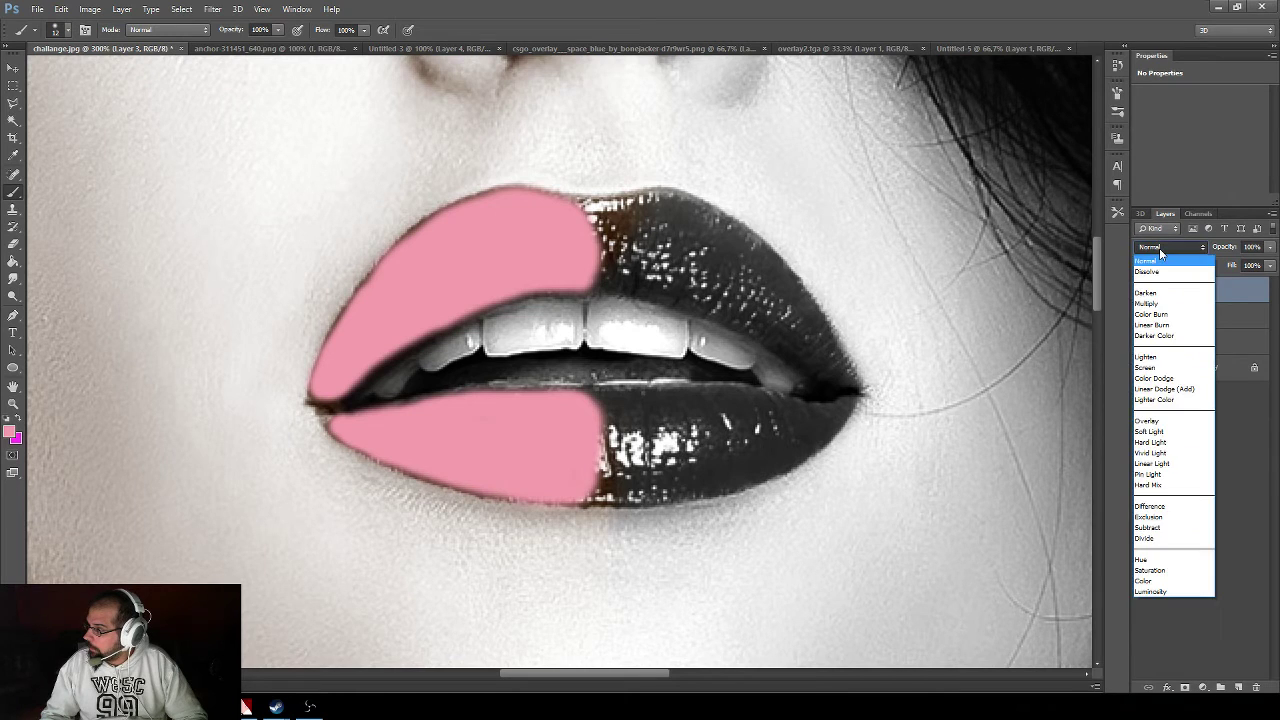
left_click(1160, 250)
scroll(1160, 250, "down", 2)
scroll(1159, 248, "down", 2)
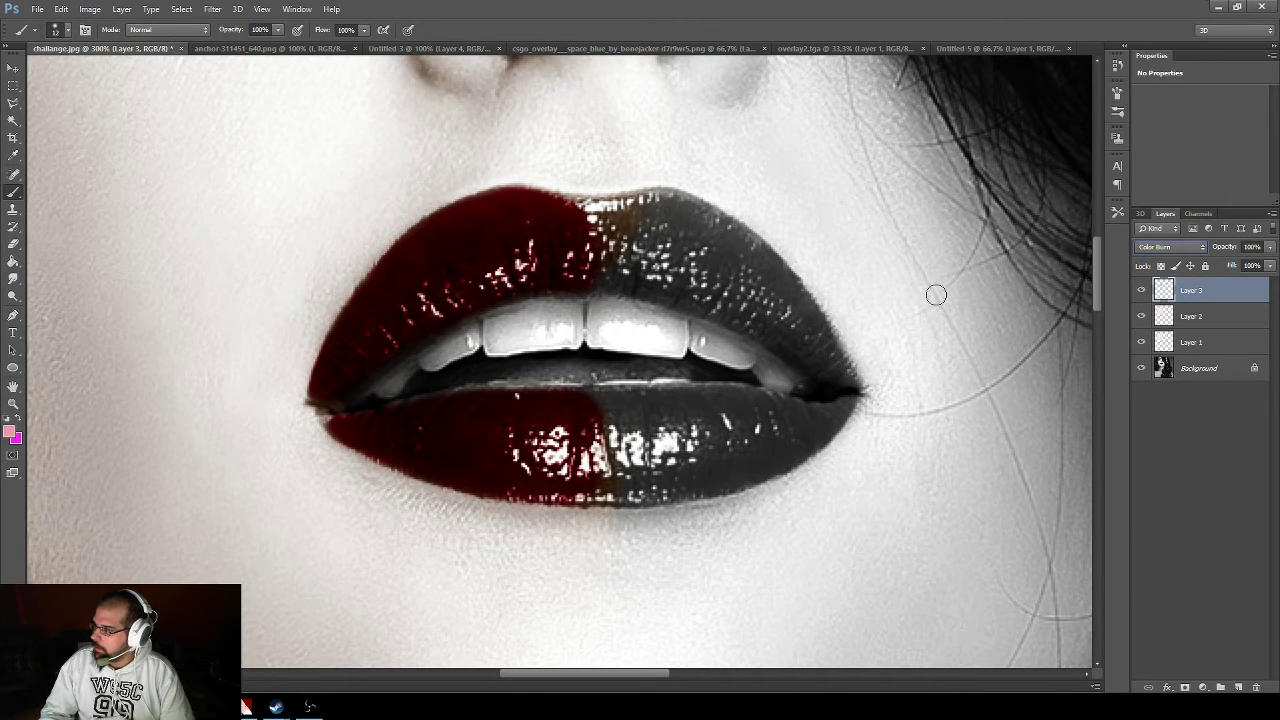
- Try the Multiply blend mode on Layer 3 and return it to Color Burn
left_click(1165, 247)
key("Up")
key("Return")
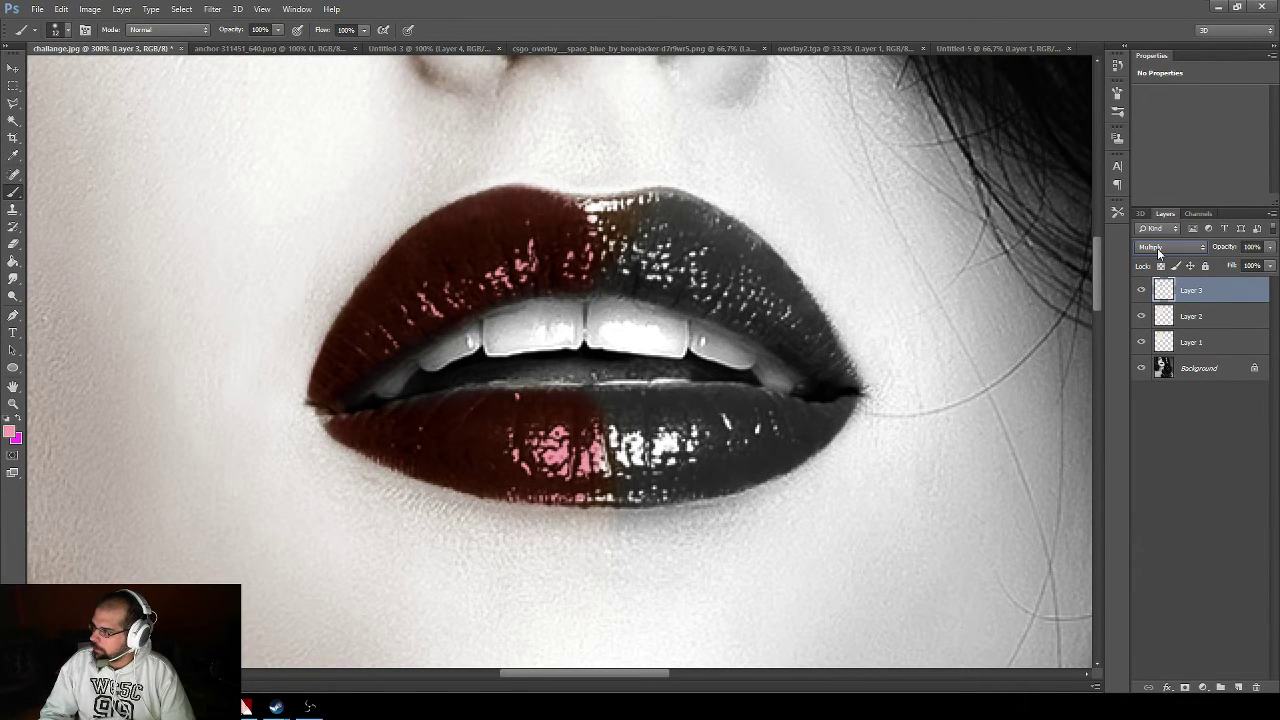
key("Down")
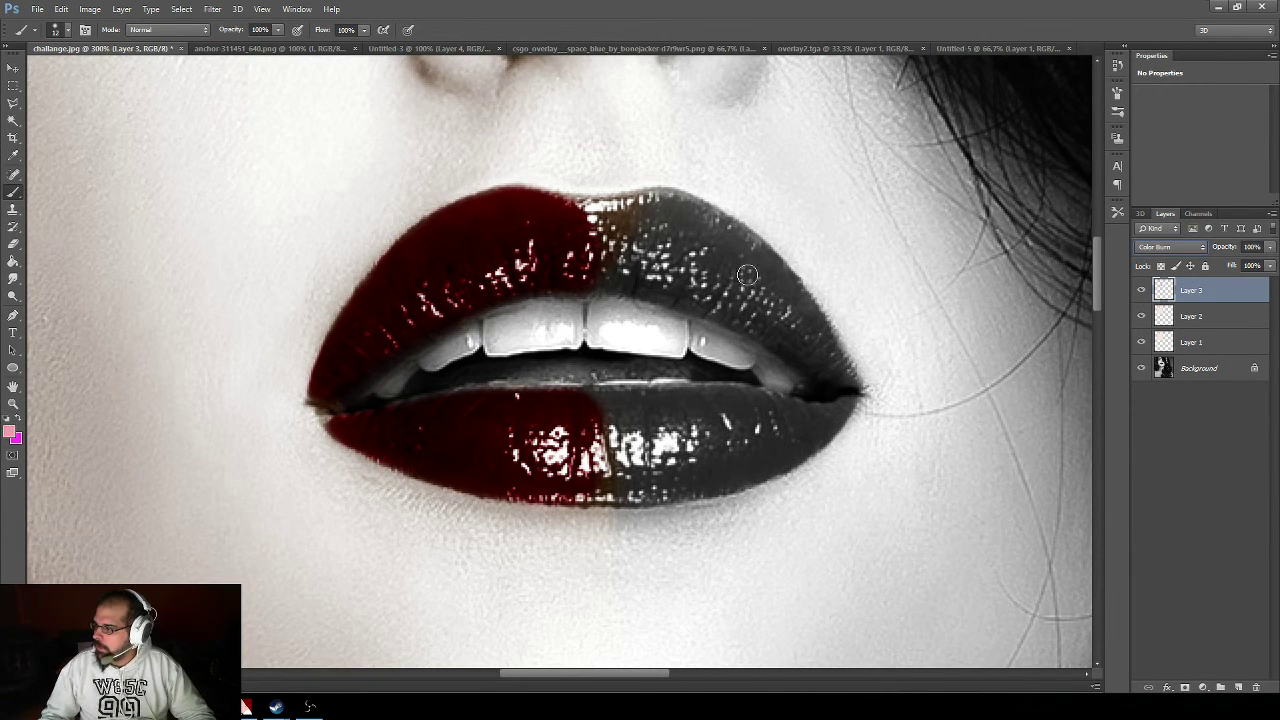
- Add a new empty layer above the lip layer for coloring the iris of the visible eye
mouse_move(360, 157)
left_mouse_down()
mouse_move(463, 209)
mouse_move(514, 263)
mouse_move(471, 197)
left_mouse_up()
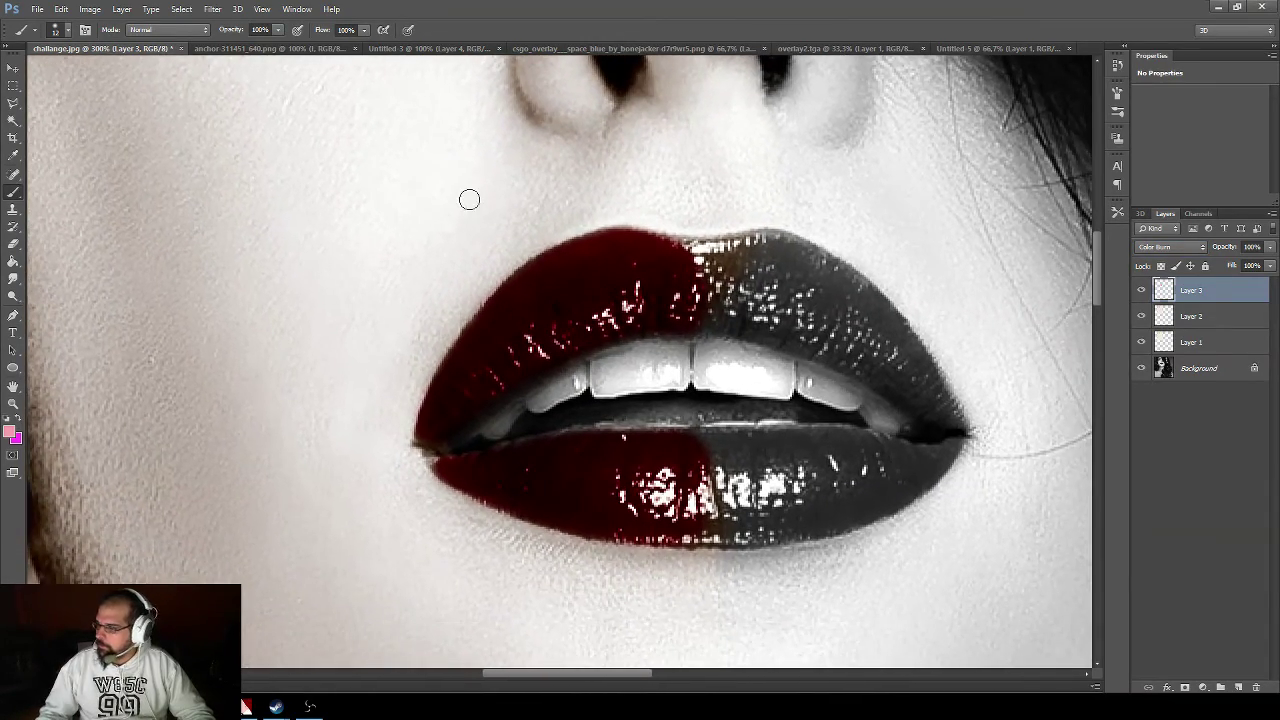
key("ctrl+1")
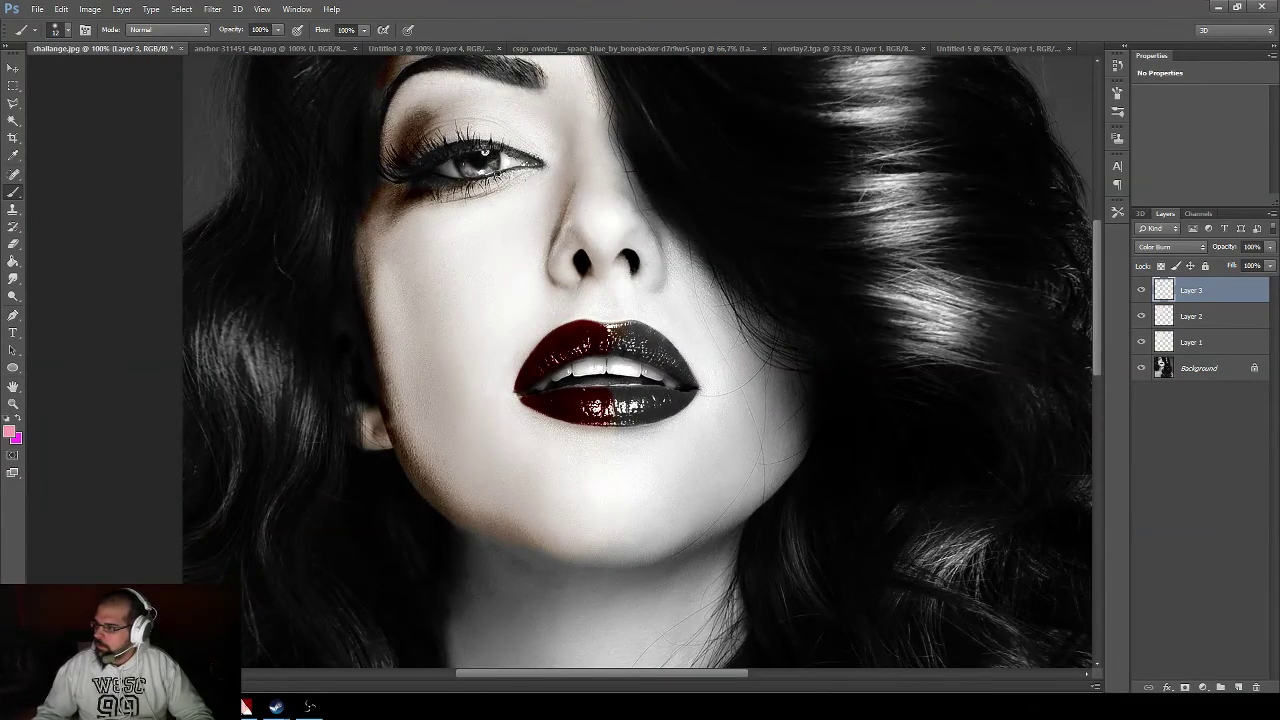
left_click(13, 403)
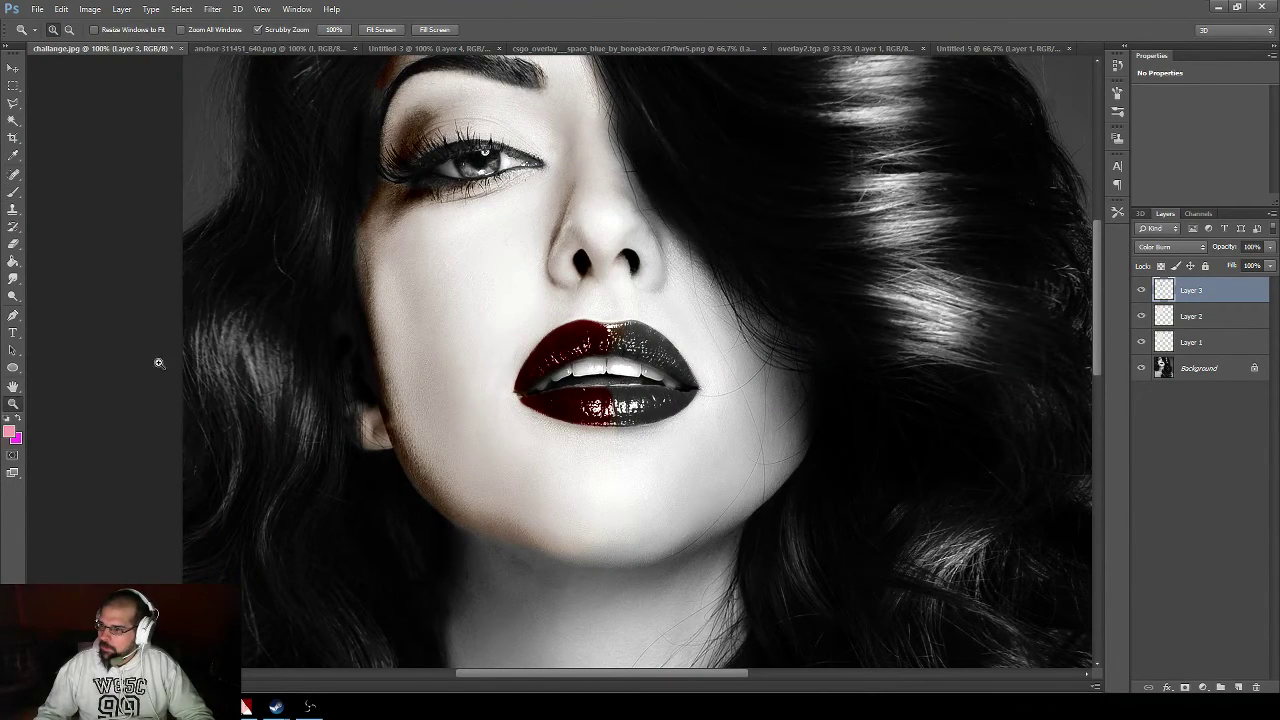
left_click_drag(473, 172, 1074, 522)
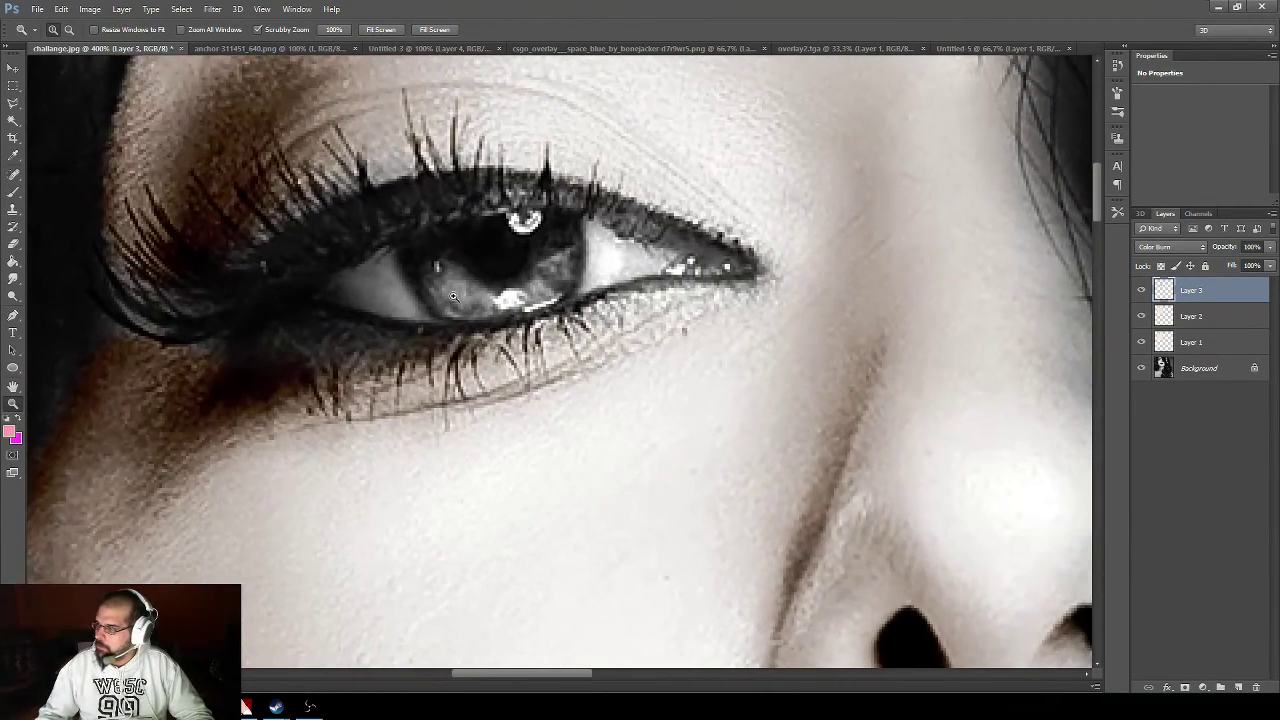
left_click(1238, 688)
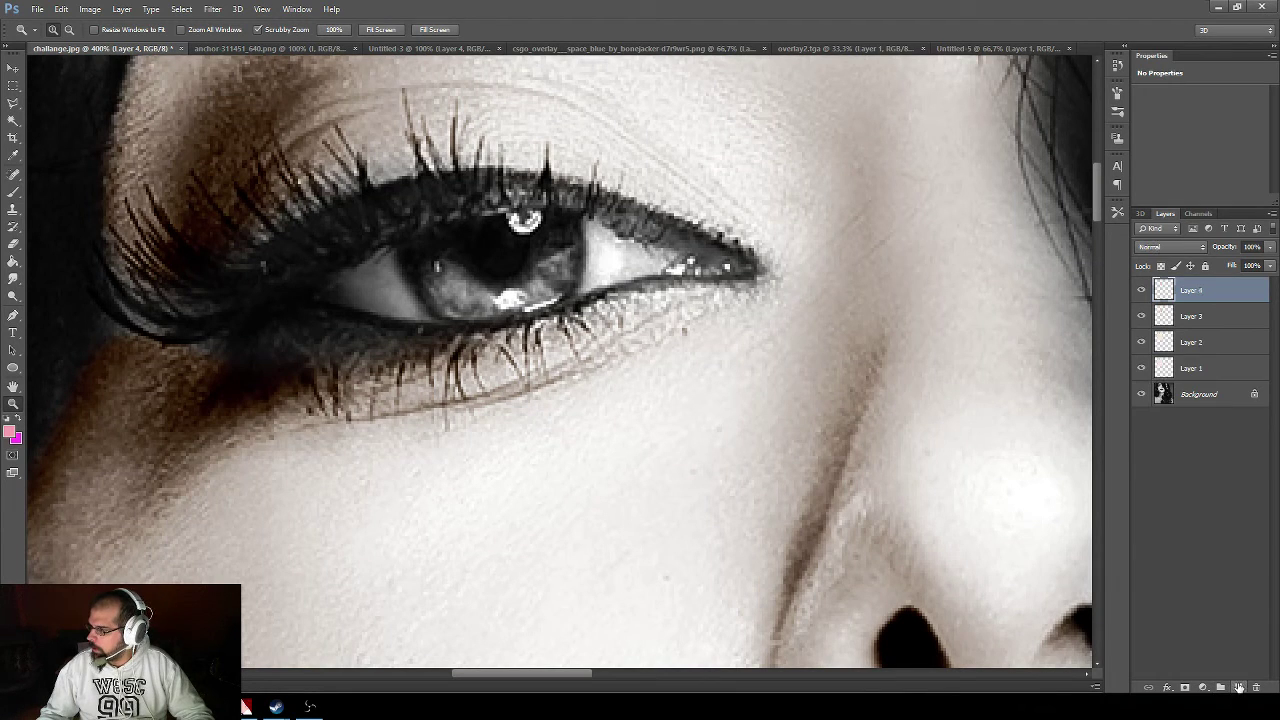
- Set the foreground color to light blue, #bde1fd
left_click(12, 432)
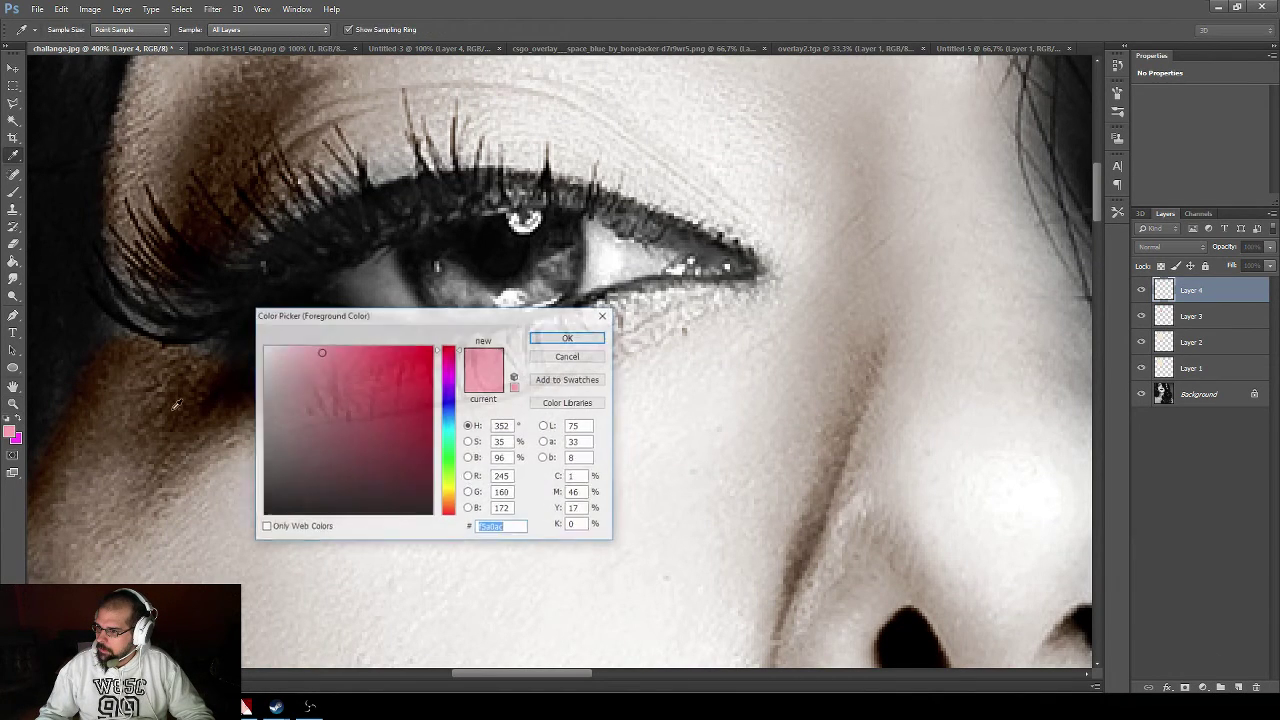
left_click_drag(452, 500, 451, 518)
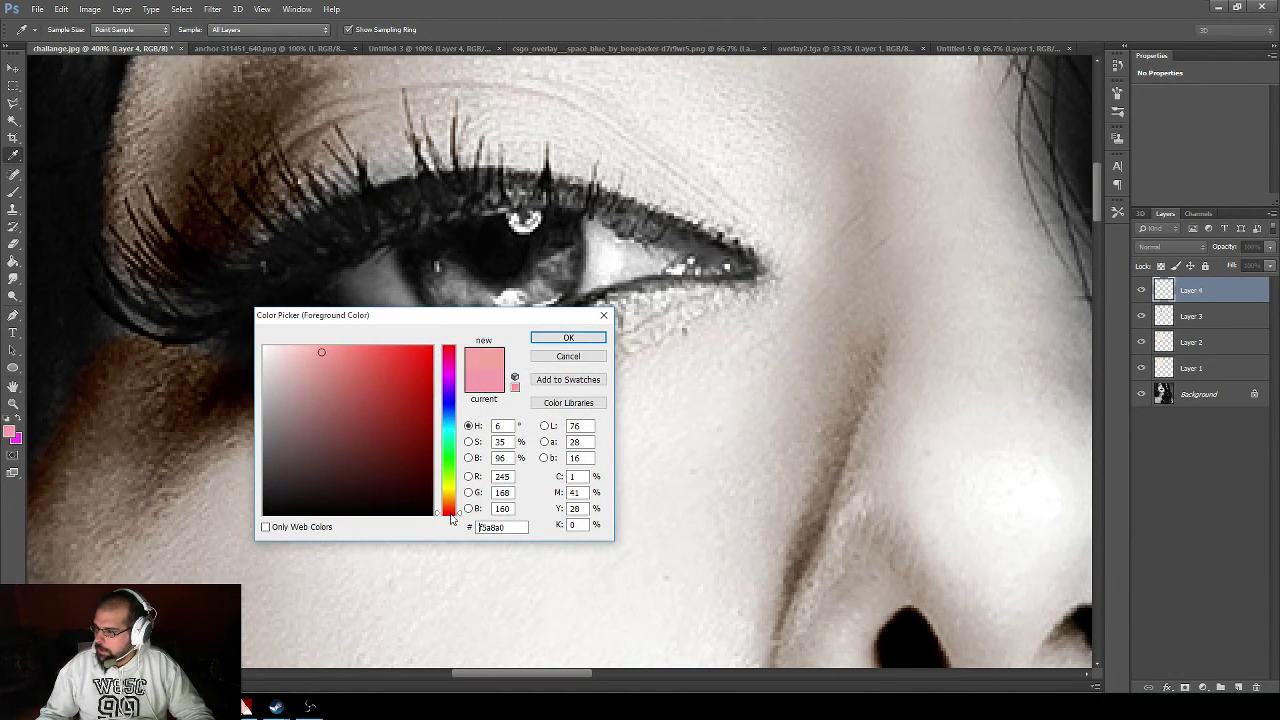
left_click_drag(321, 366, 291, 344)
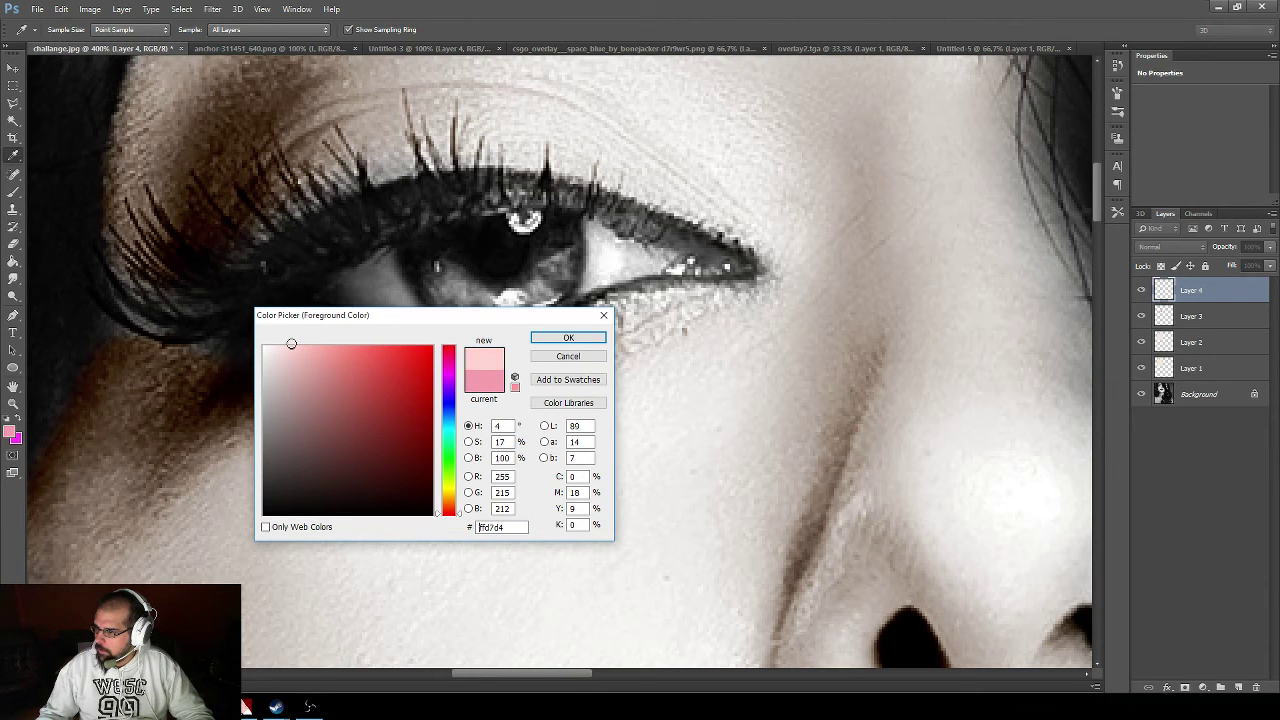
mouse_move(455, 418)
left_mouse_down()
mouse_move(452, 404)
mouse_move(452, 422)
left_mouse_up()
left_click_drag(332, 366, 306, 346)
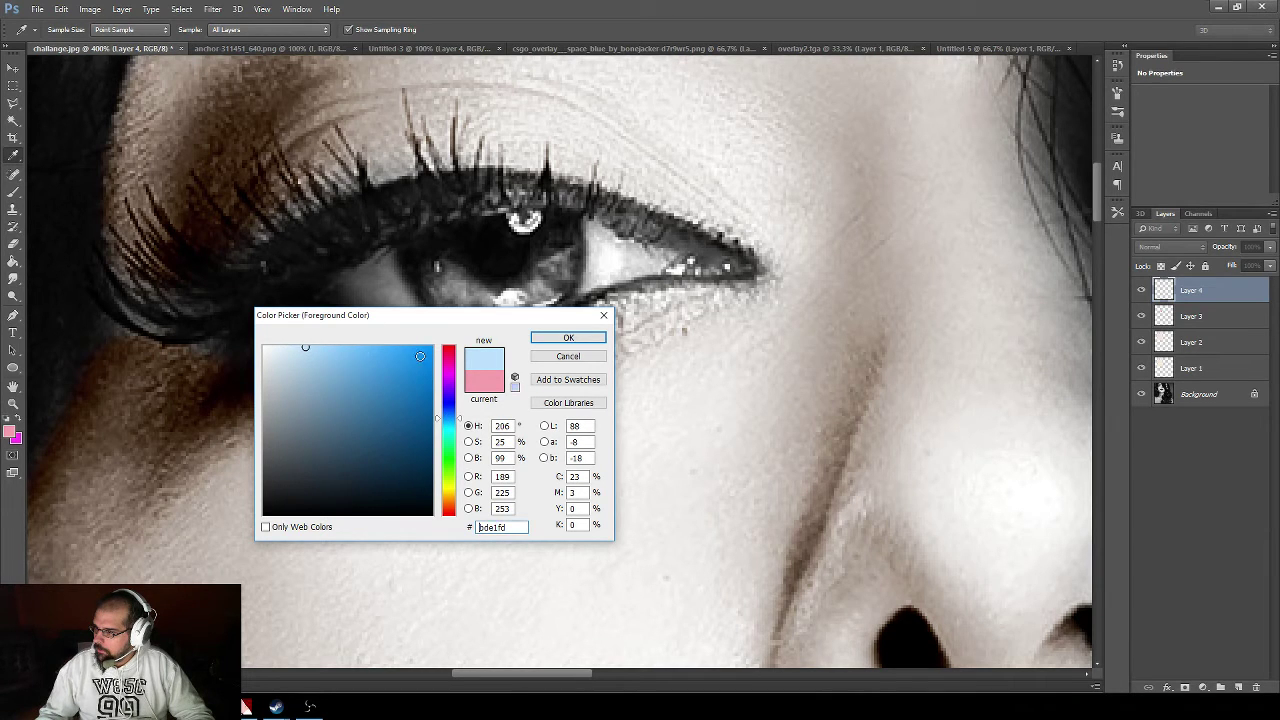
left_click(567, 338)
- Paint the iris around the pupil light blue on Layer 4 with a 12 px brush at 20% hardness
left_click(13, 192)
left_click(57, 30)
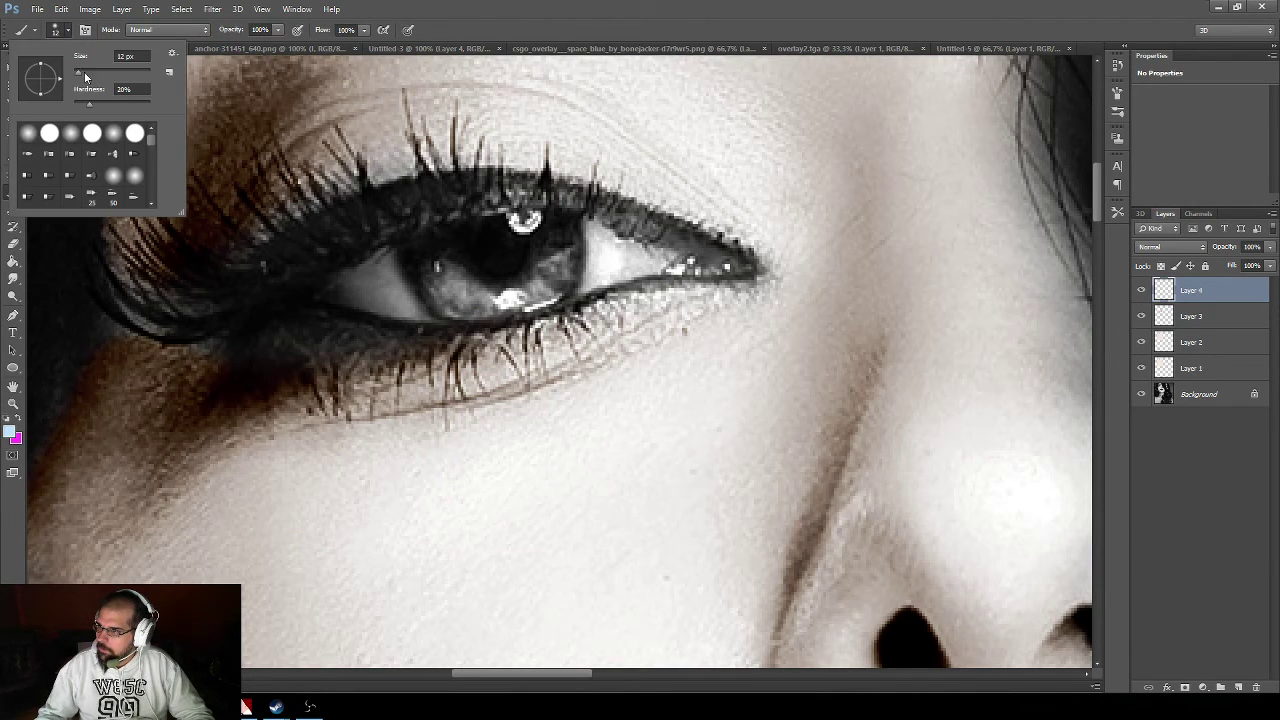
left_click_drag(72, 80, 77, 78)
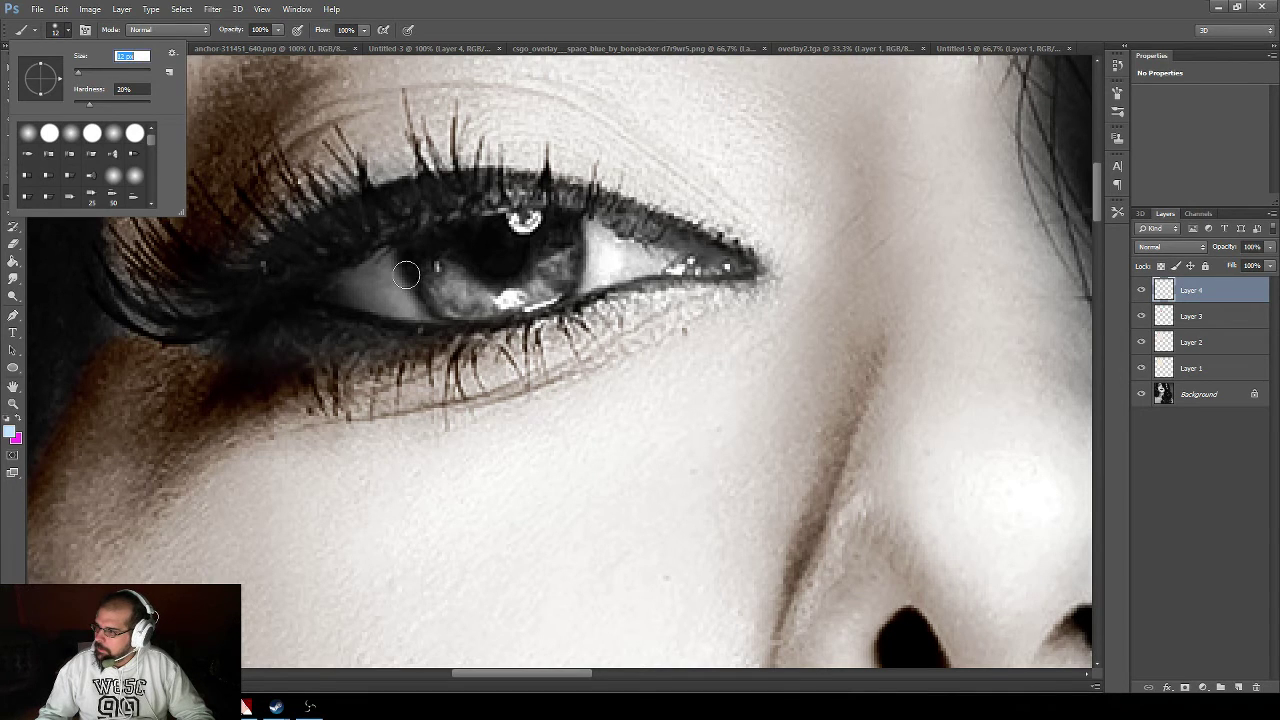
mouse_move(422, 252)
left_mouse_down()
mouse_move(447, 301)
mouse_move(431, 268)
mouse_move(485, 305)
mouse_move(448, 280)
mouse_move(481, 300)
mouse_move(448, 301)
mouse_move(502, 303)
mouse_move(537, 283)
mouse_move(547, 226)
mouse_move(562, 223)
mouse_move(568, 241)
mouse_move(558, 281)
mouse_move(533, 296)
mouse_move(481, 302)
mouse_move(422, 265)
left_mouse_up()
- Set the iris layer, Layer 4, to Color Burn with 79% opacity and 74% fill
left_click(1165, 247)
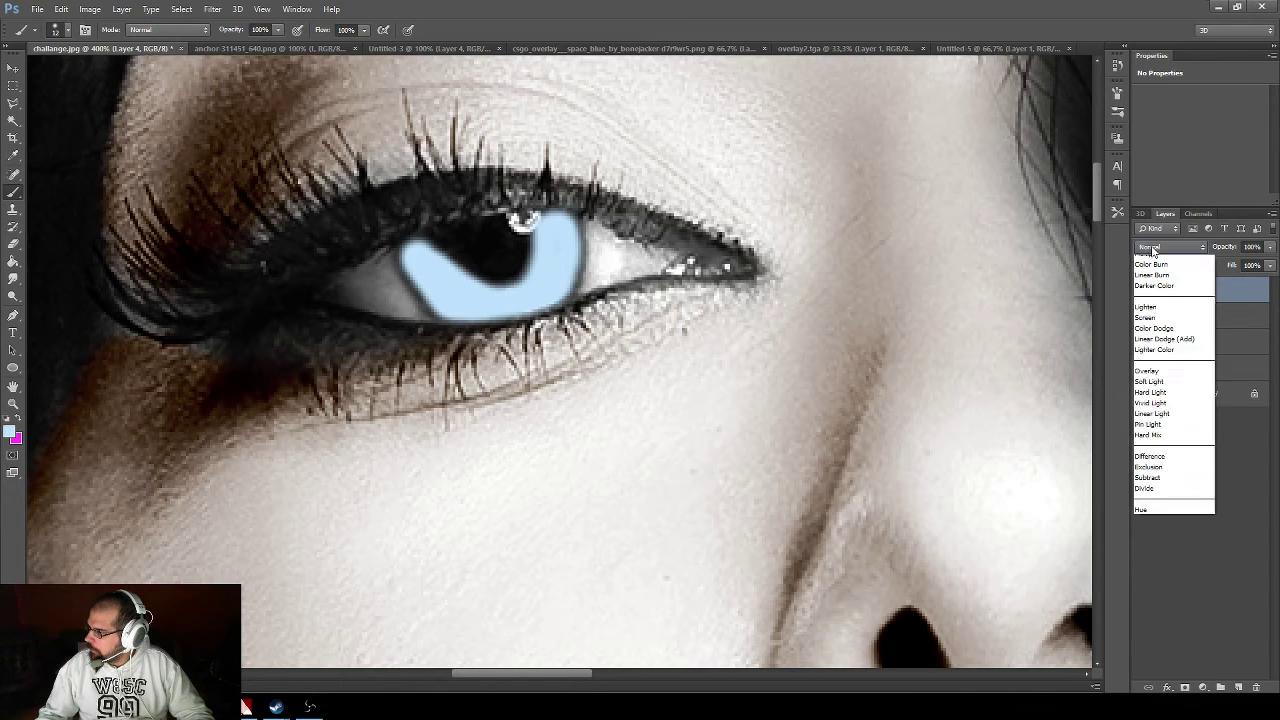
left_click(1160, 292)
scroll(1156, 248, "down", 1)
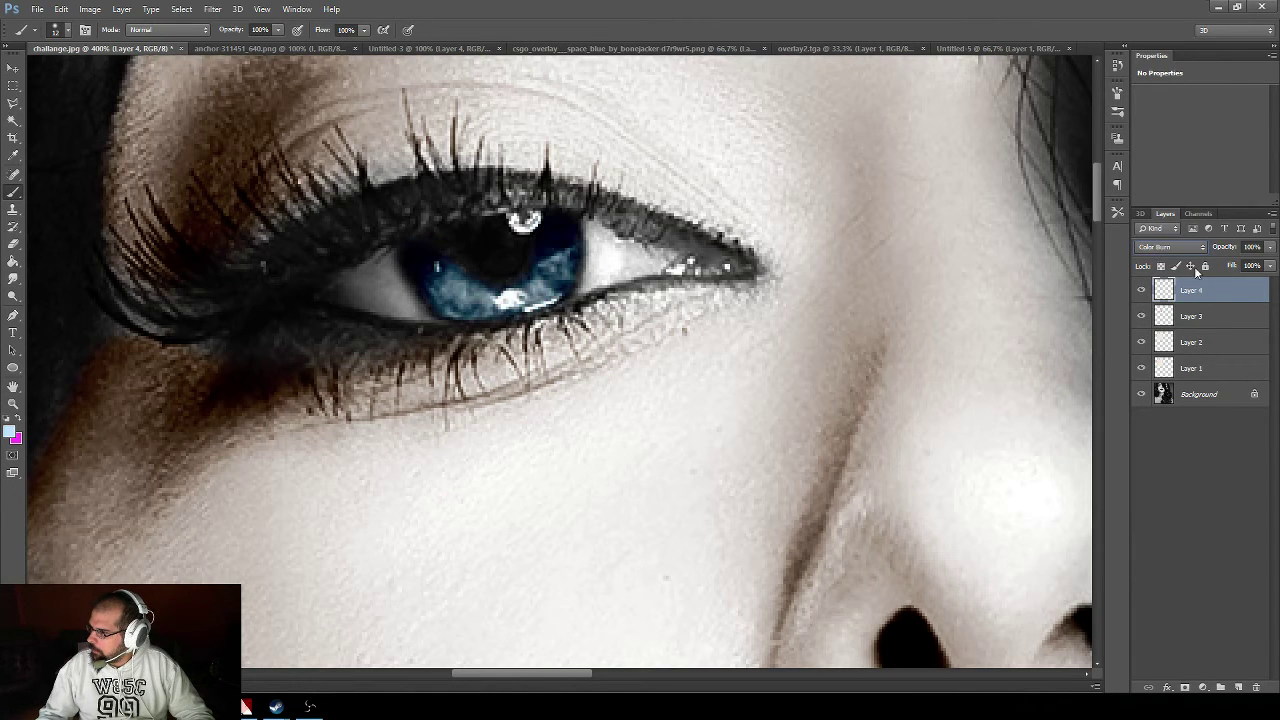
left_click_drag(1270, 266, 1258, 267)
left_click(1270, 247)
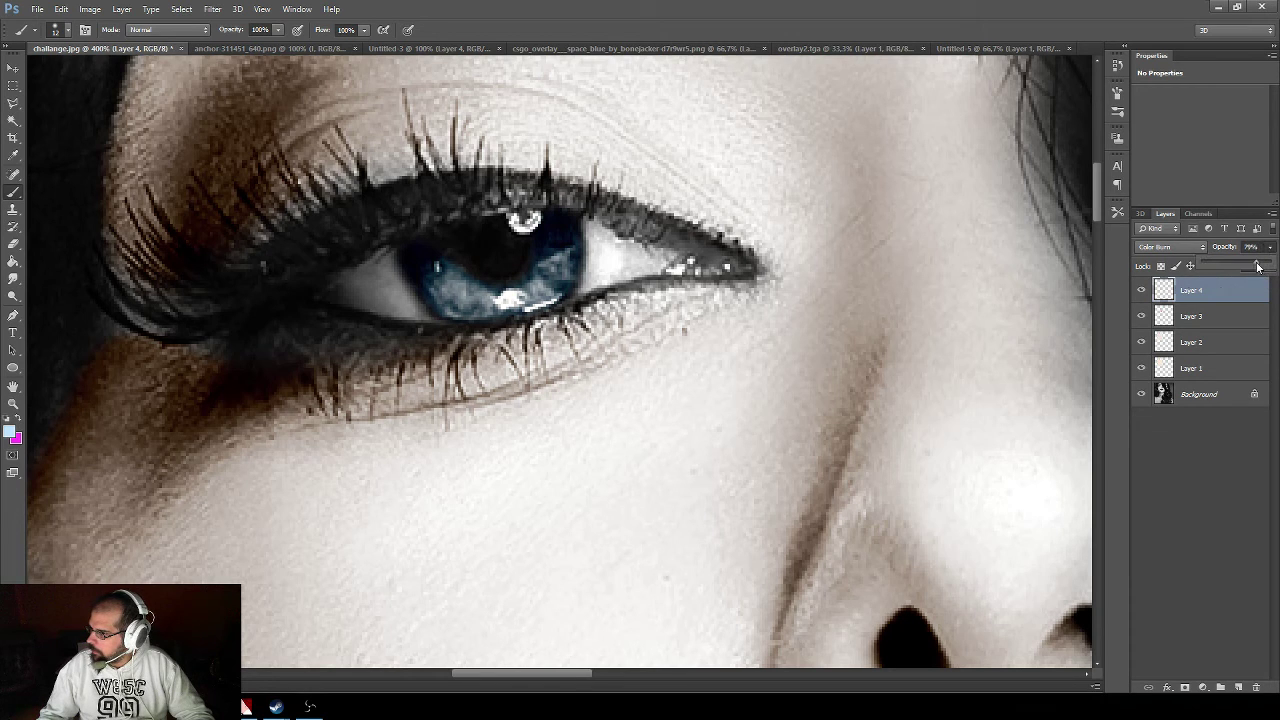
left_click(1216, 299)
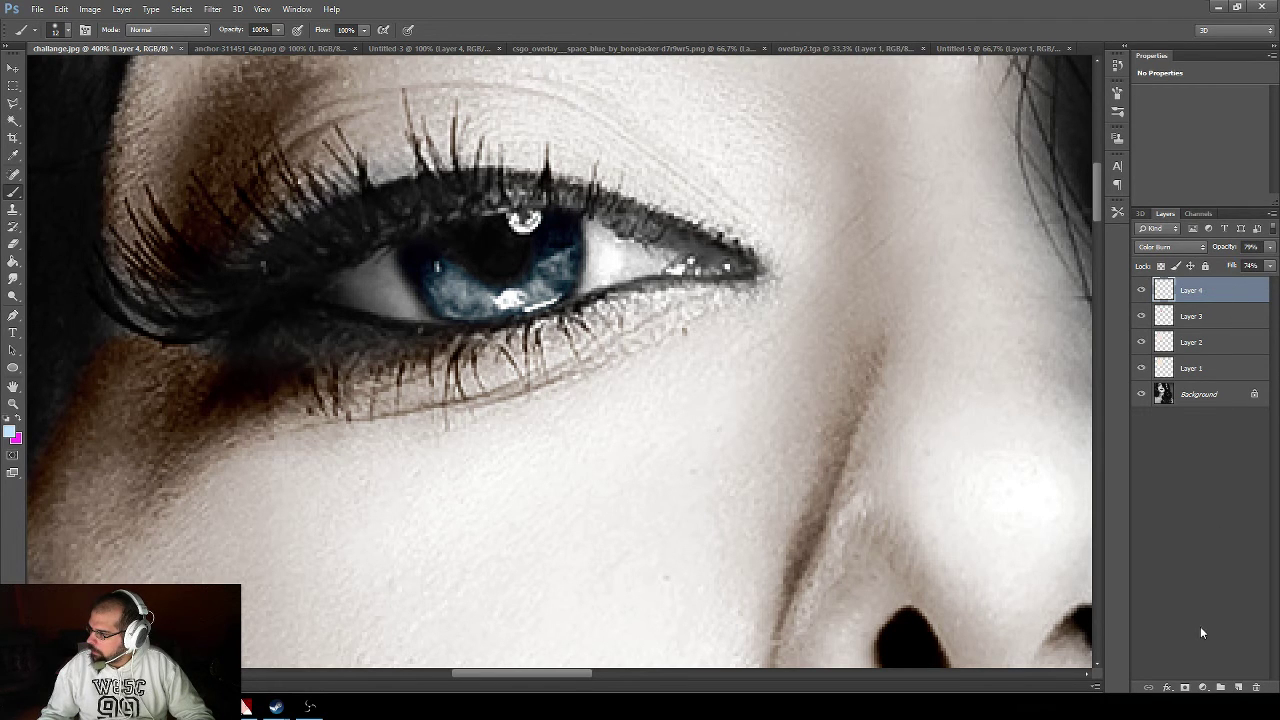
- Add a new layer with Layer 4's iris shape loaded as the selection, and set the foreground color to pale cyan #dffeff
left_click(1238, 688)
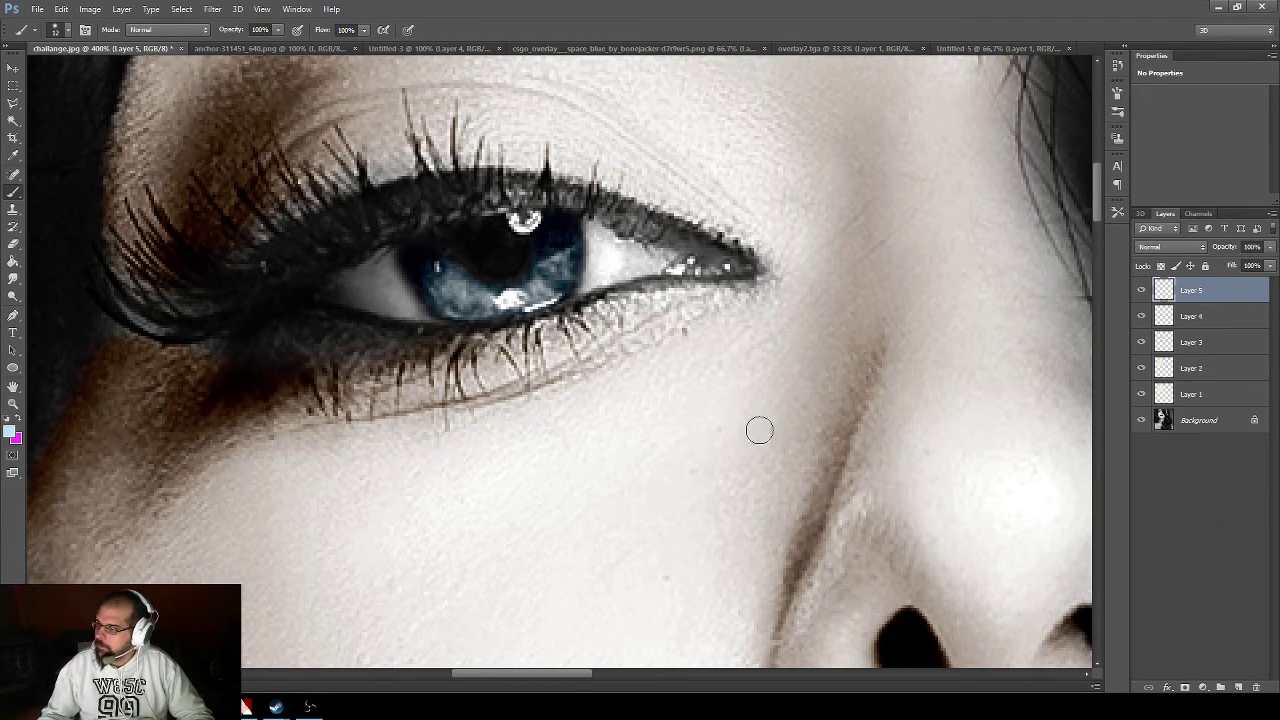
left_click(1164, 318, "ctrl")
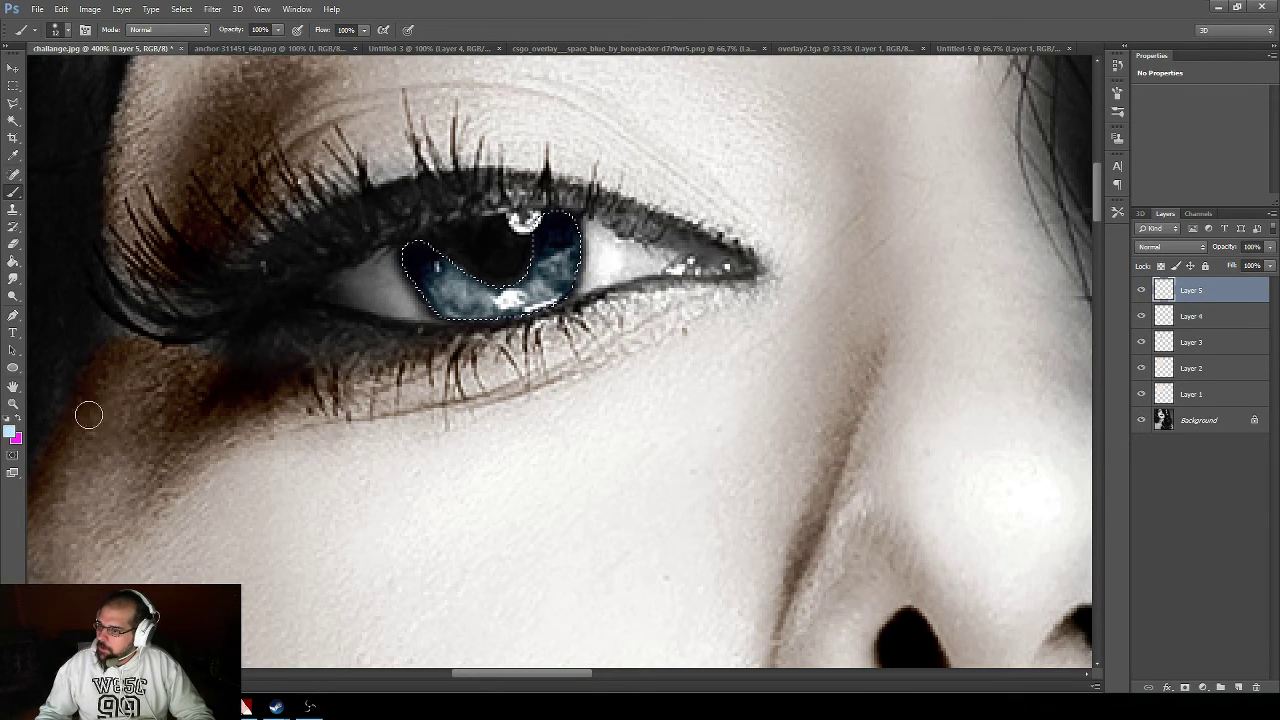
left_click(11, 431)
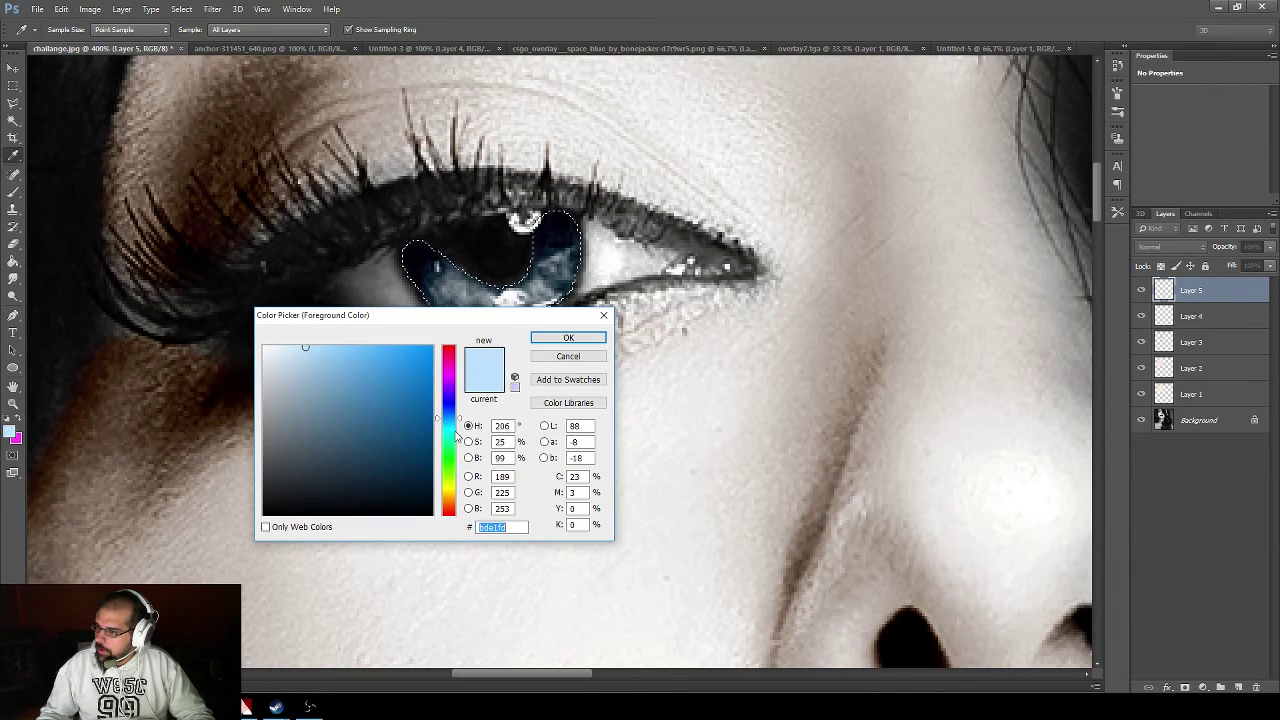
left_click(455, 431)
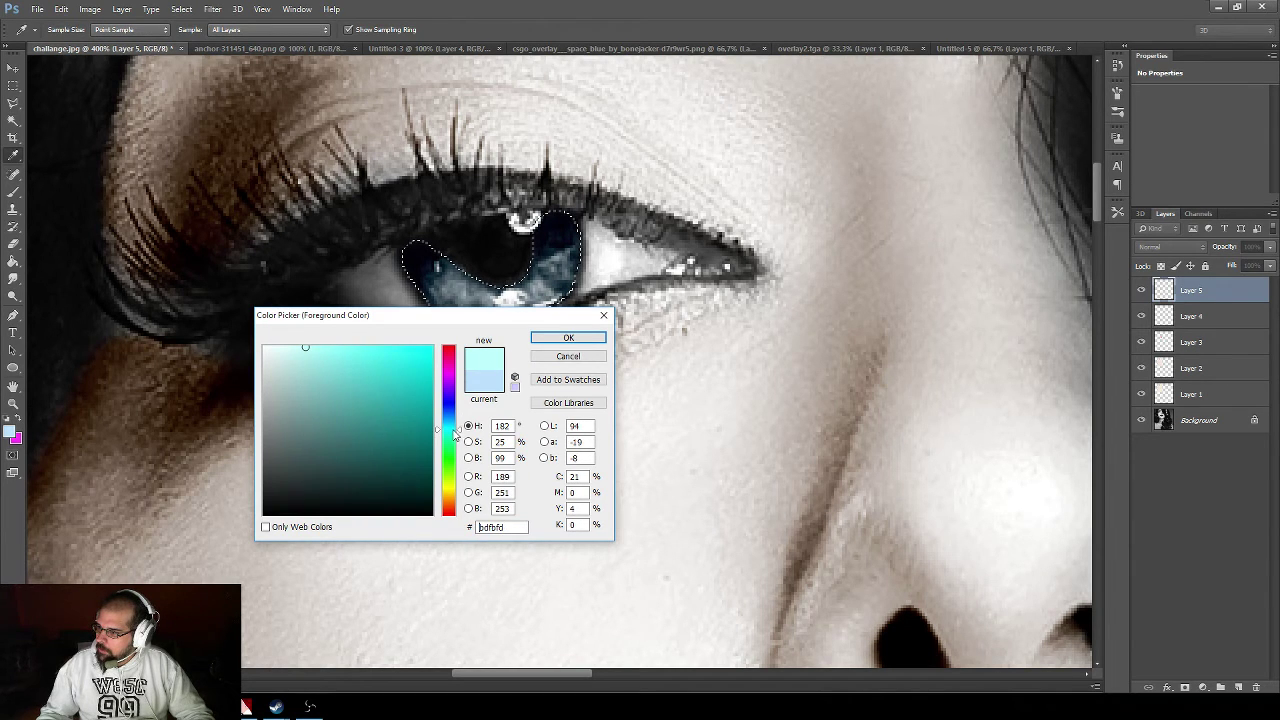
left_click(284, 347)
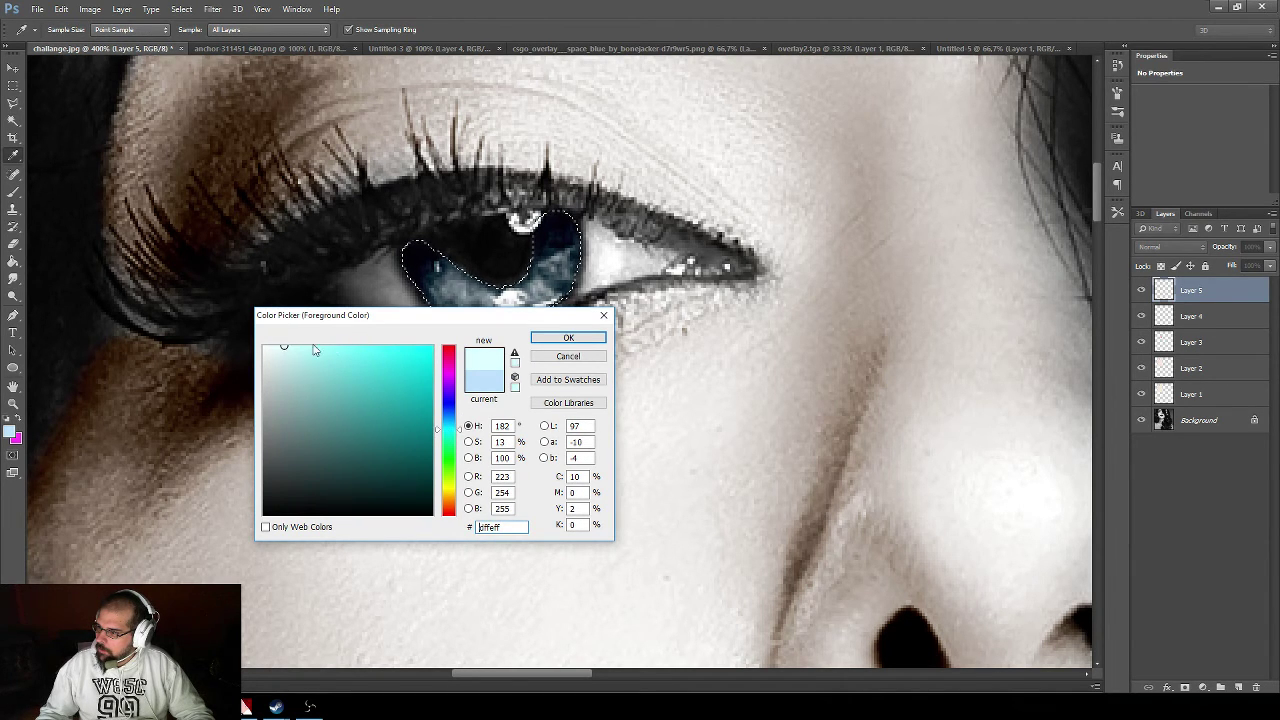
left_click(569, 339)
- Fill the iris selection on Layer 5 with the pale cyan color using the Paint Bucket, and deselect it
key("b")
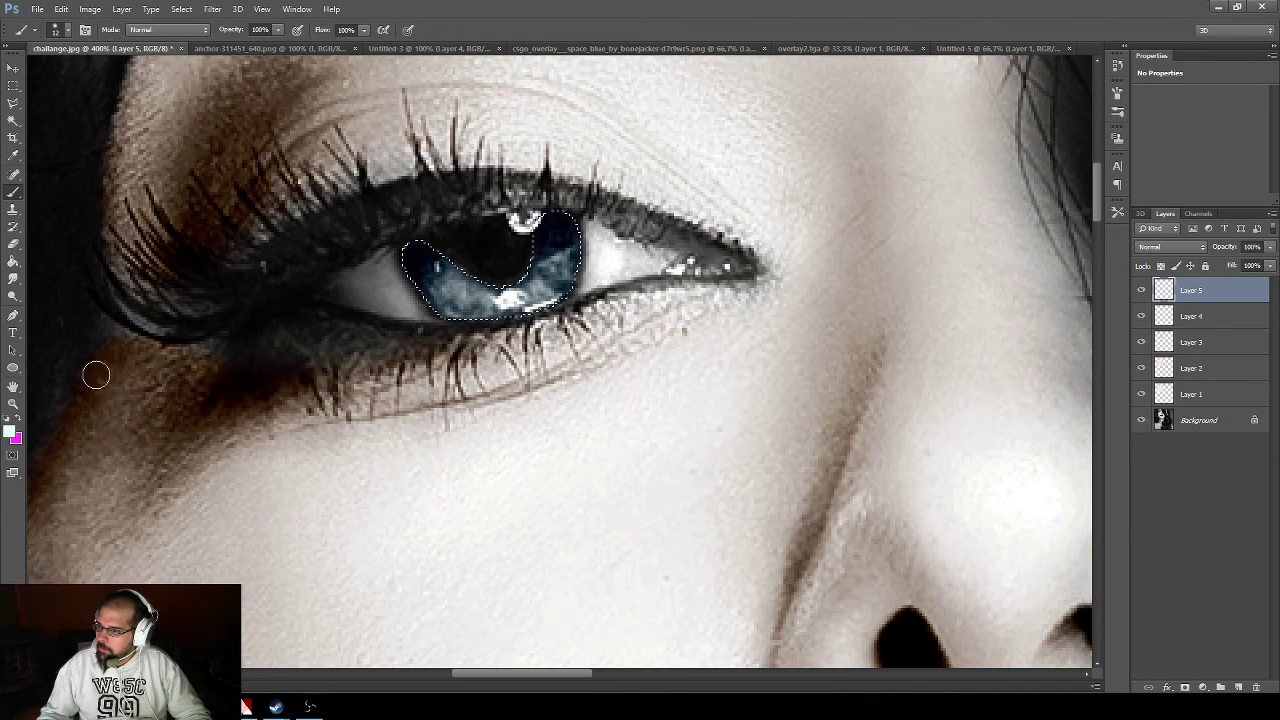
left_click(13, 262)
left_click(492, 306)
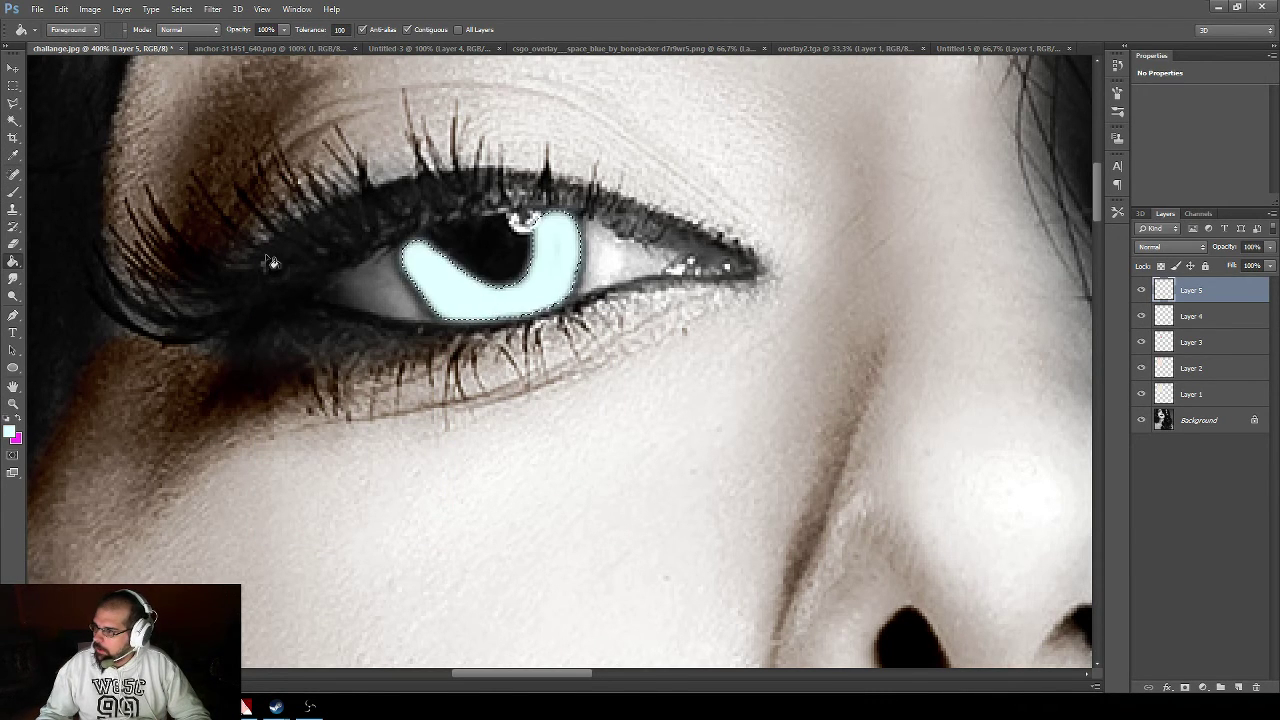
left_click(13, 86)
key("ctrl+d")
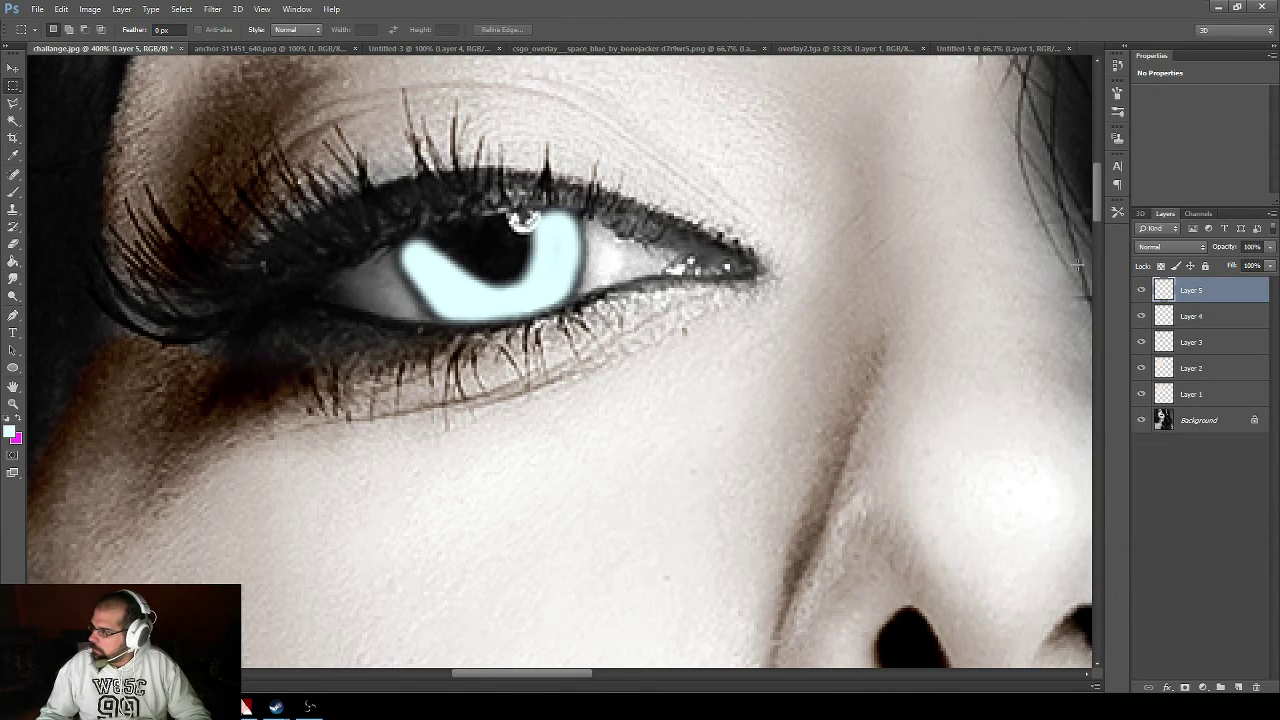
- Try the Color Burn and Lighten blend modes on the pale cyan iris layer, Layer 5
left_click(1149, 248)
left_click(1160, 294)
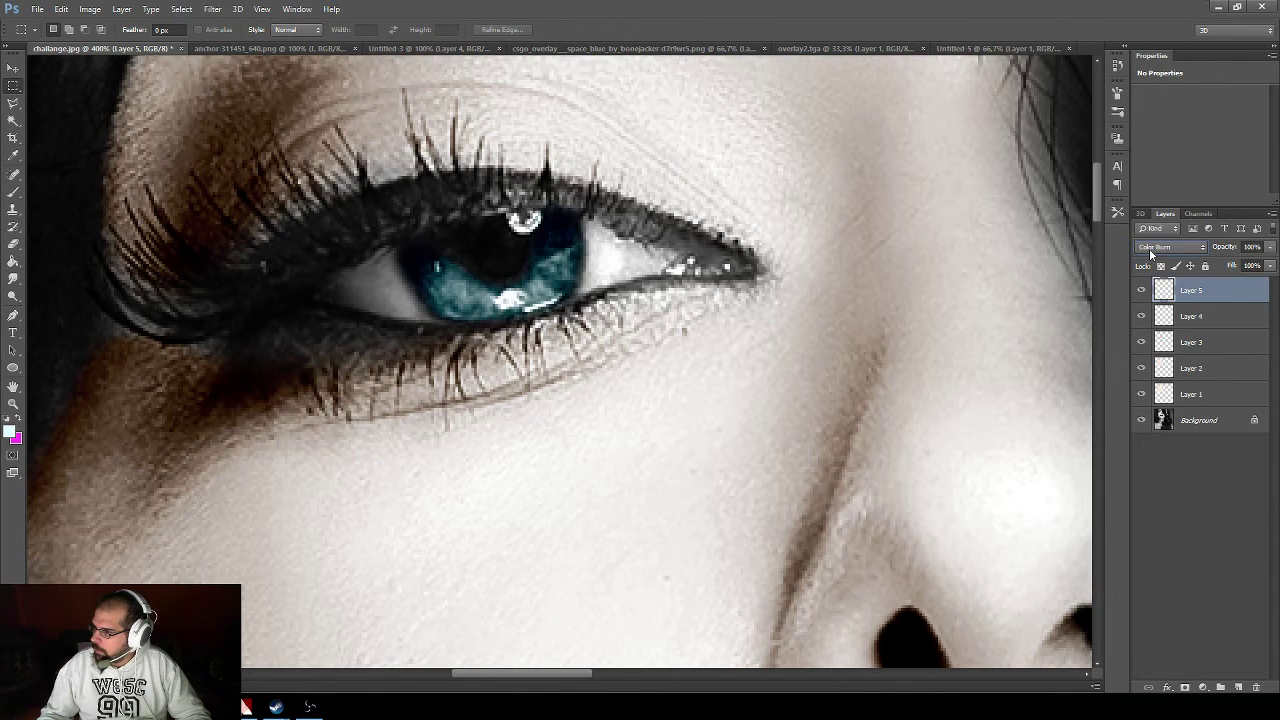
scroll(1149, 248, "down", 2)
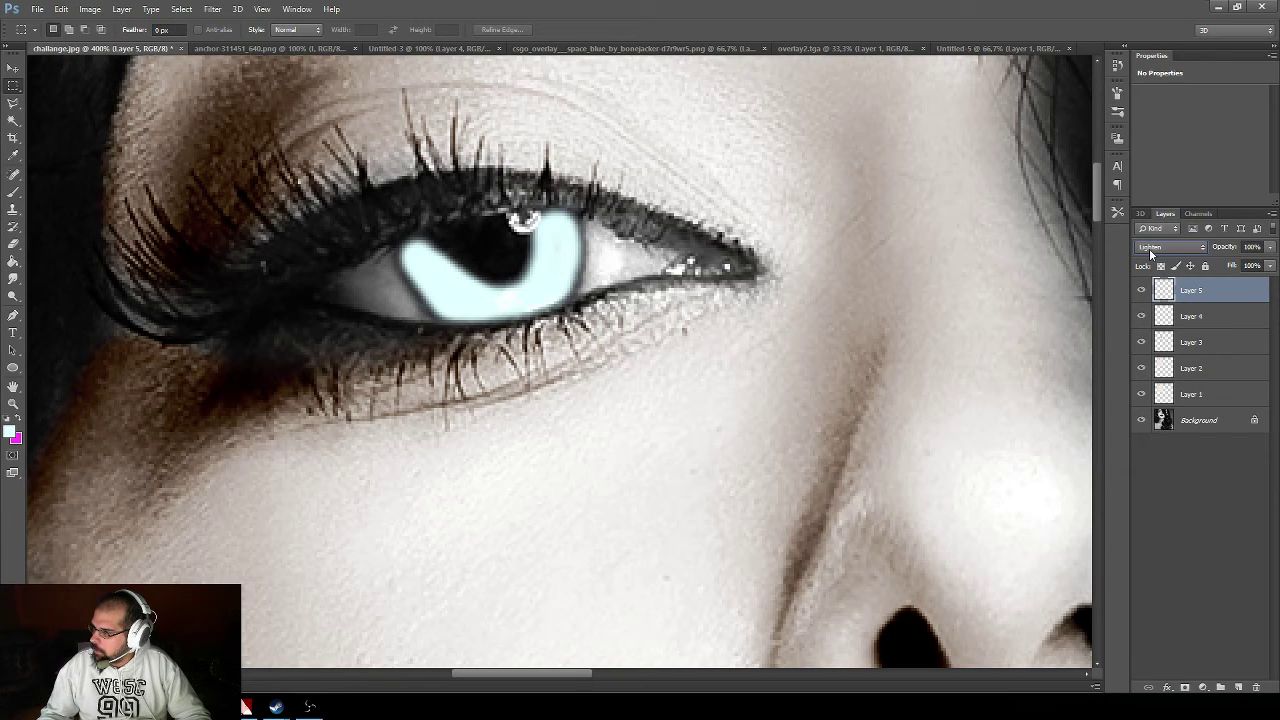
scroll(1149, 248, "up", 1)
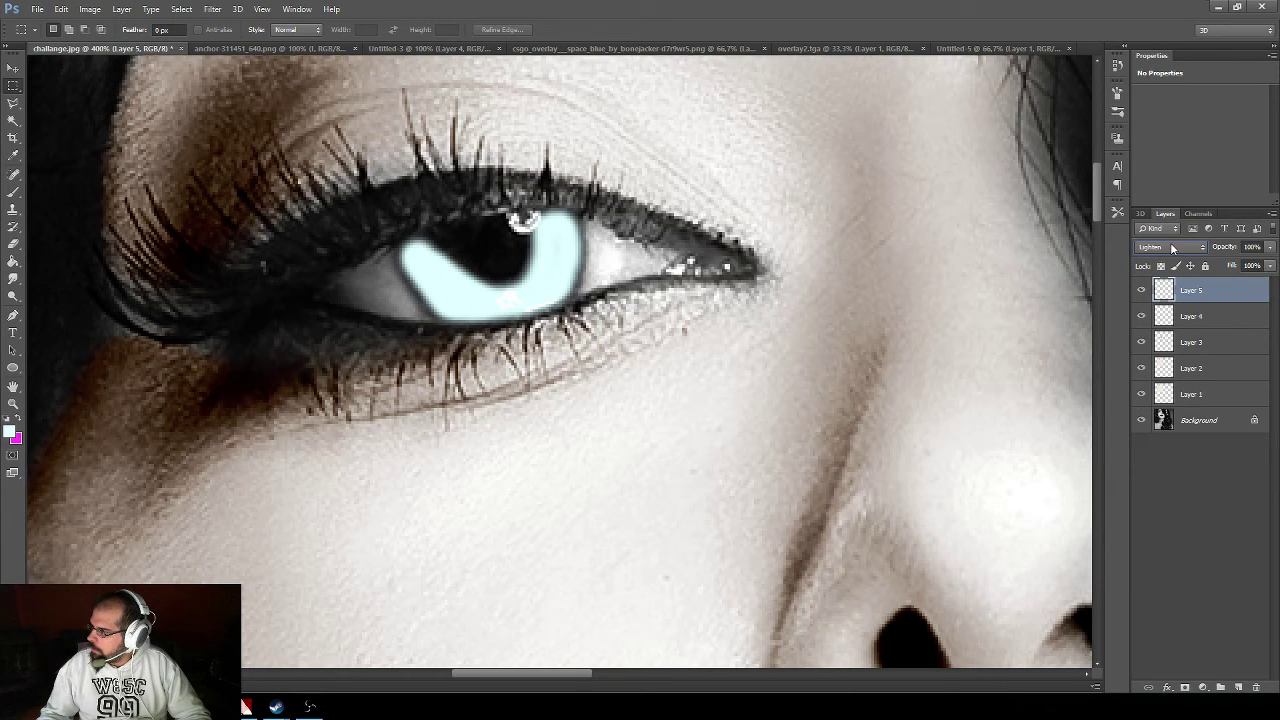
- Set Layer 5 to Color Dodge with 50% fill and 42% opacity, and deselect the layer
left_click(1270, 265)
left_click_drag(1268, 283, 1236, 284)
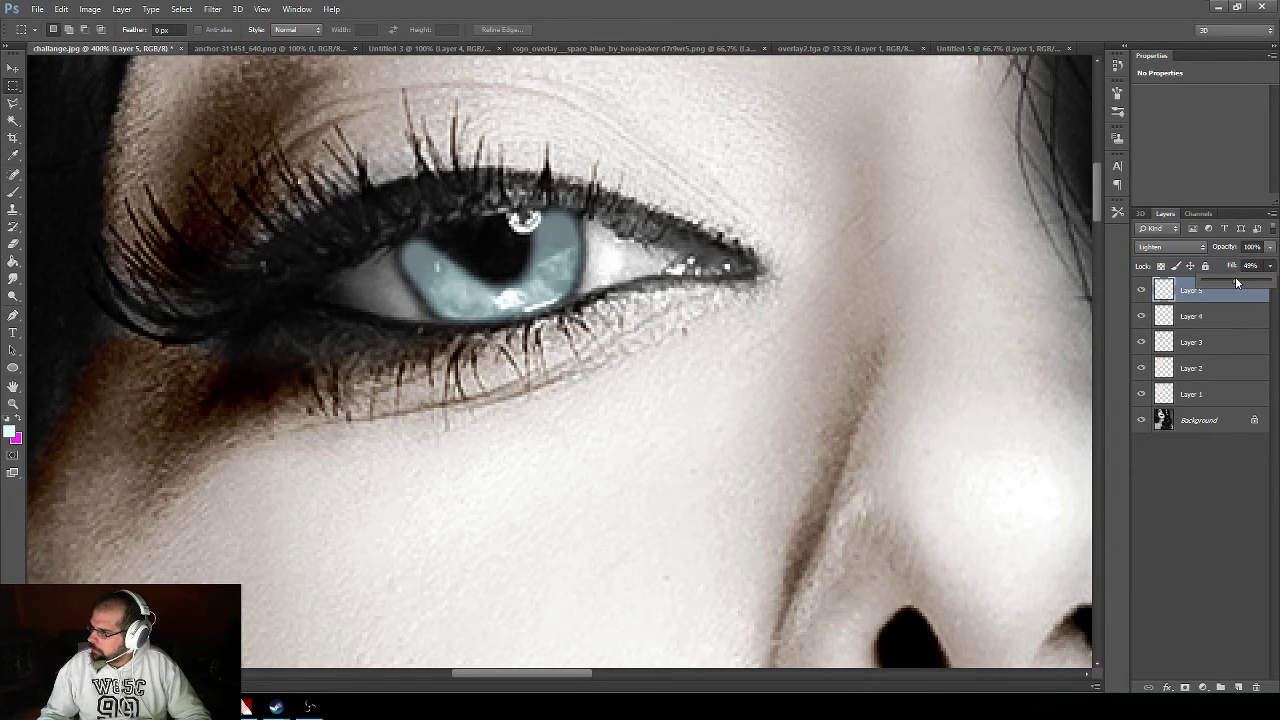
left_click(1192, 249)
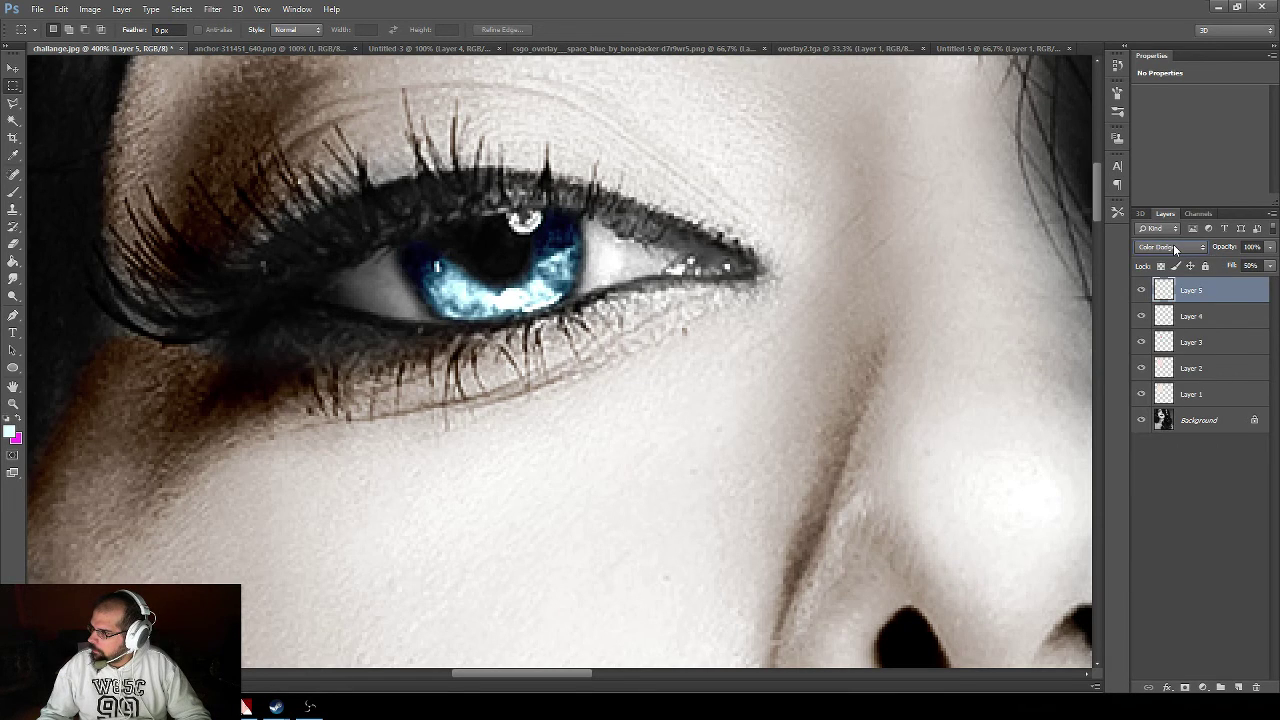
left_click(1271, 247)
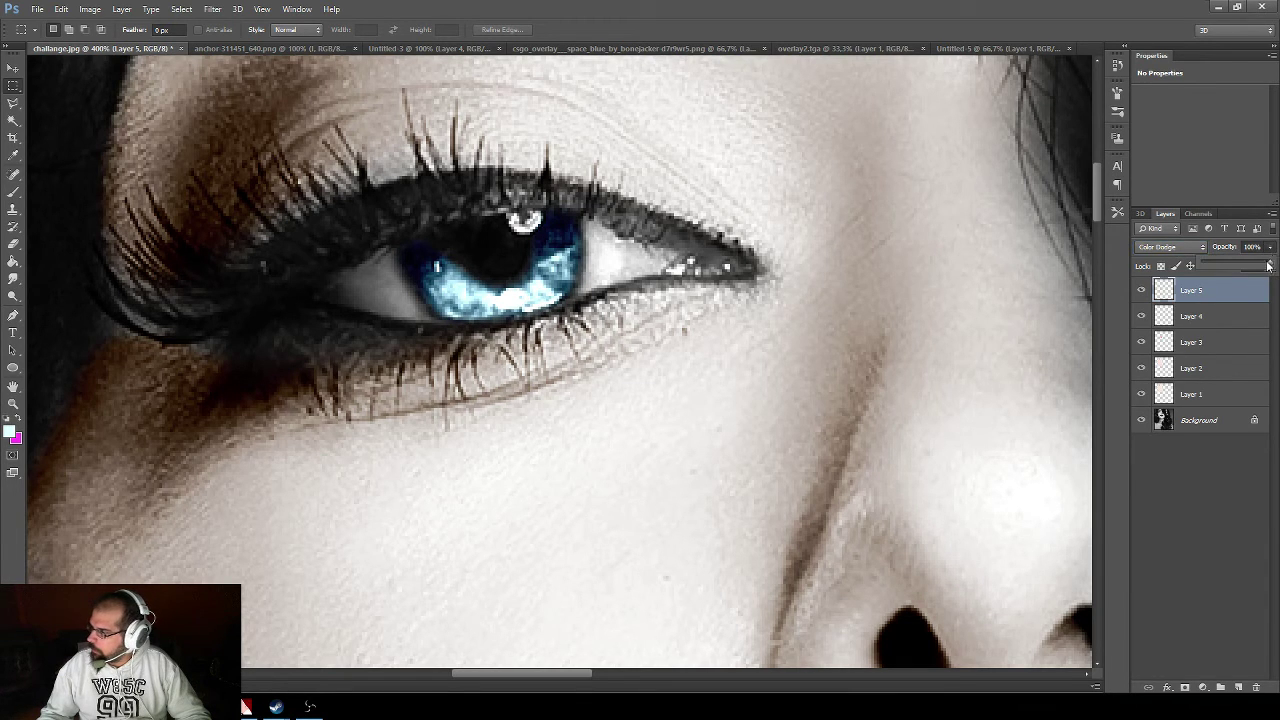
left_click_drag(1269, 266, 1237, 266)
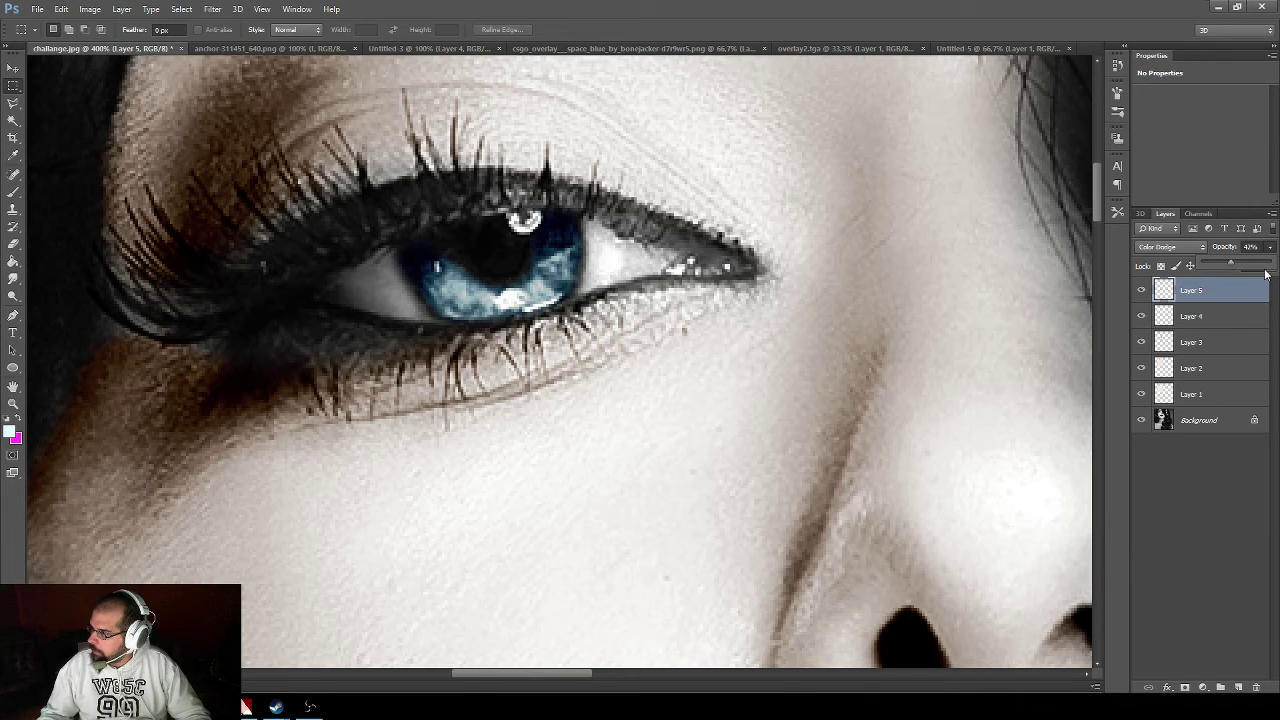
left_click(1218, 485)
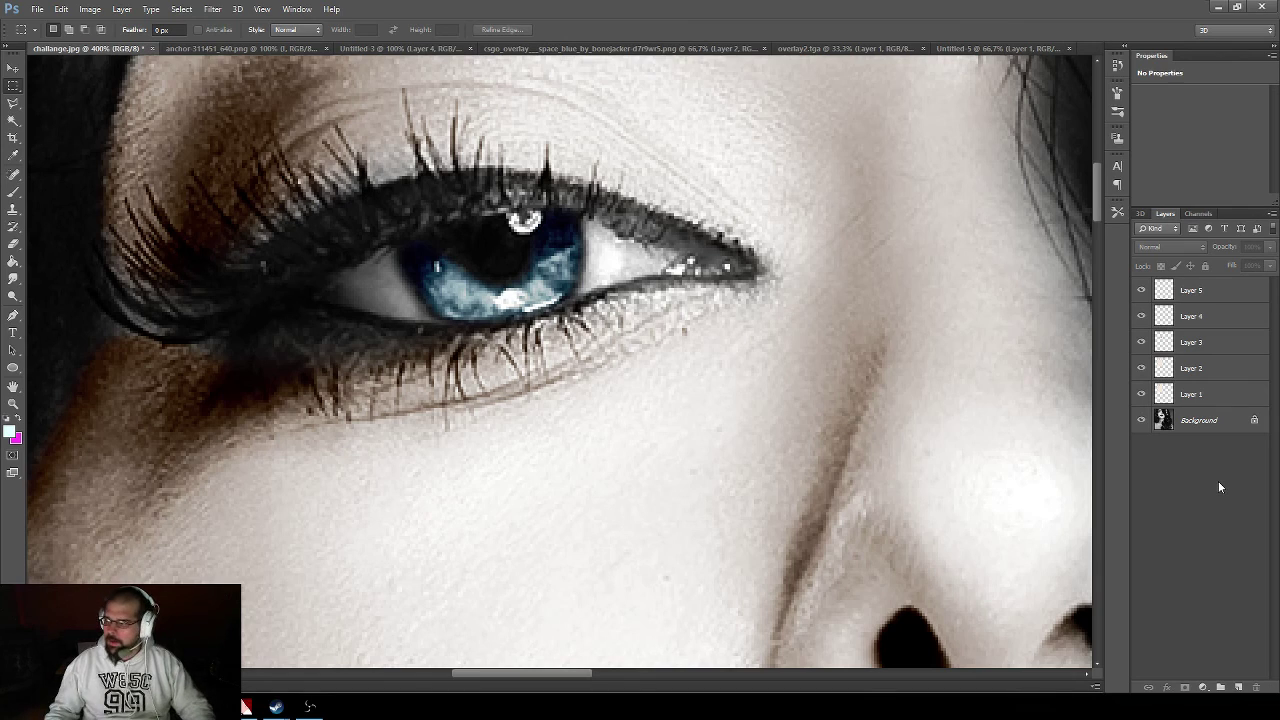
scroll(981, 456, "down", 5)
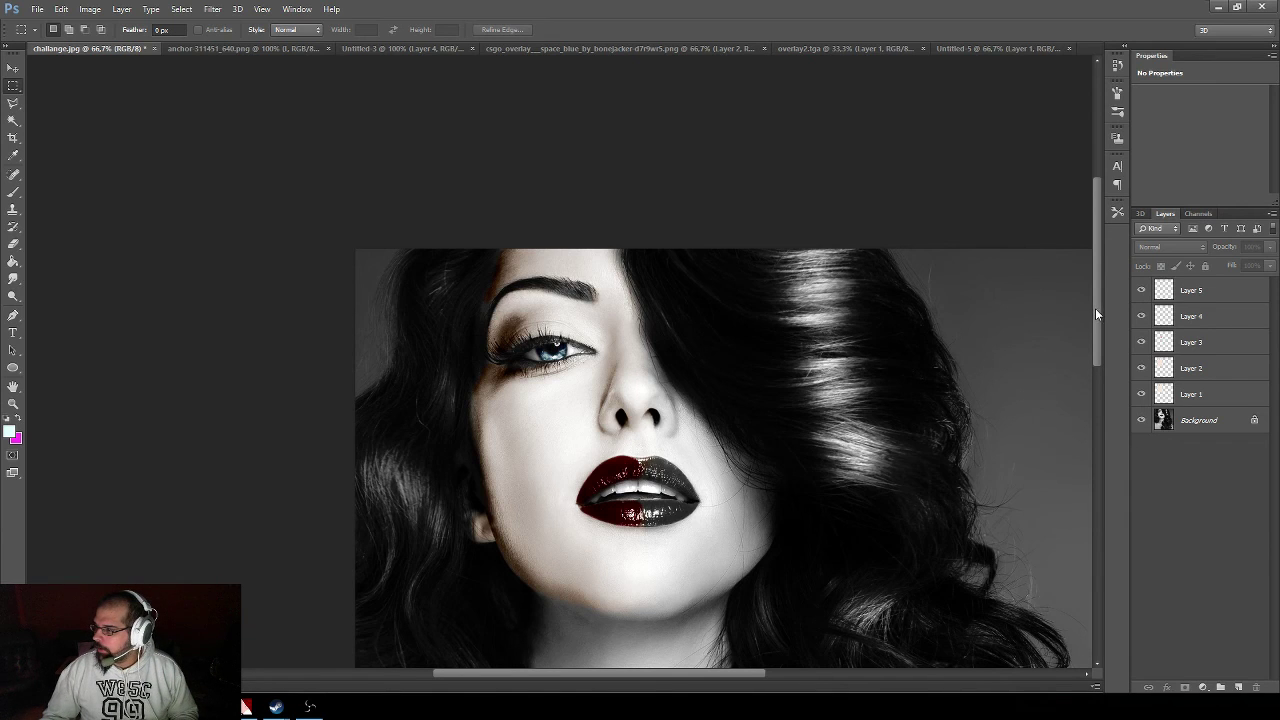
left_click_drag(1095, 308, 1098, 325)
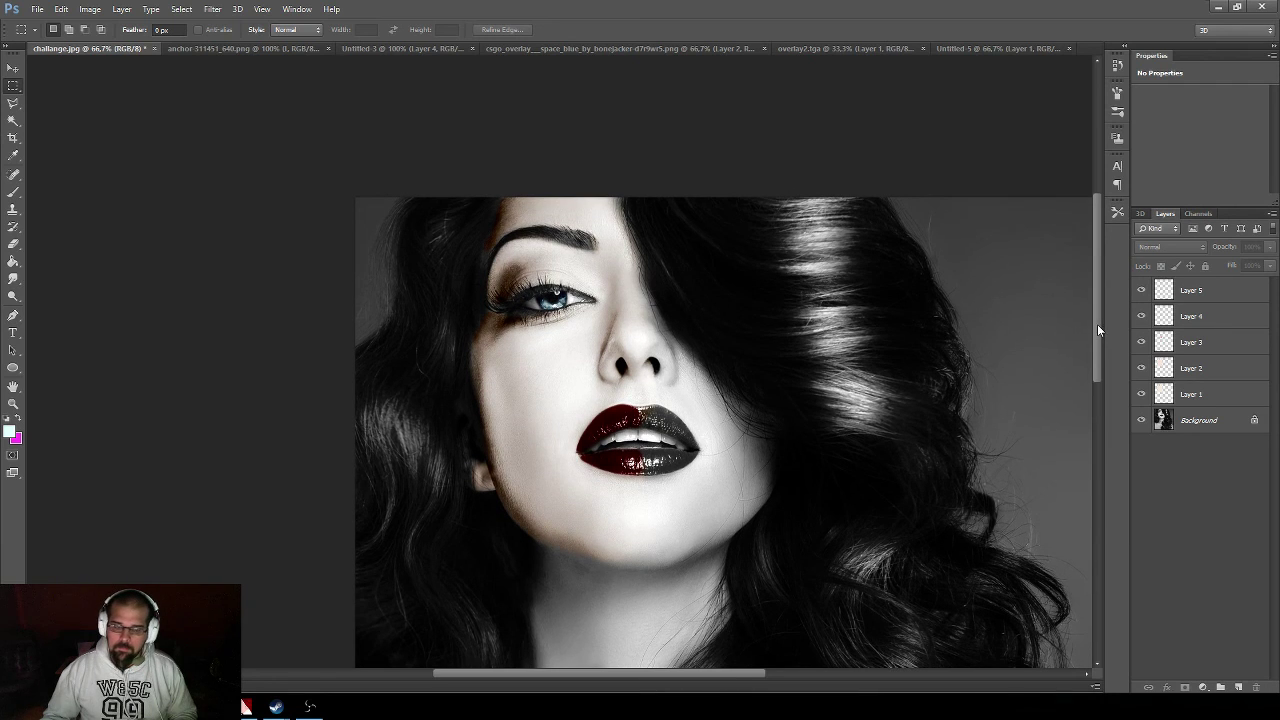